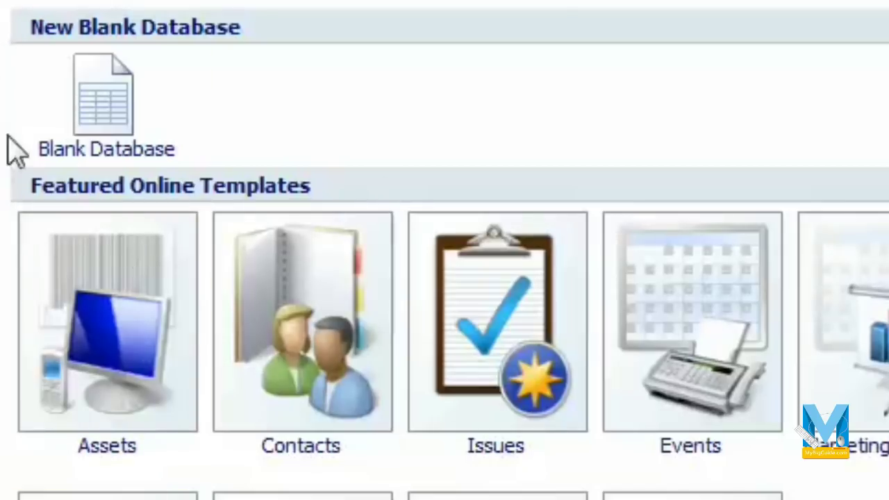
- Create a blank database named mbg, saved to the Desktop folder
click(194, 143)
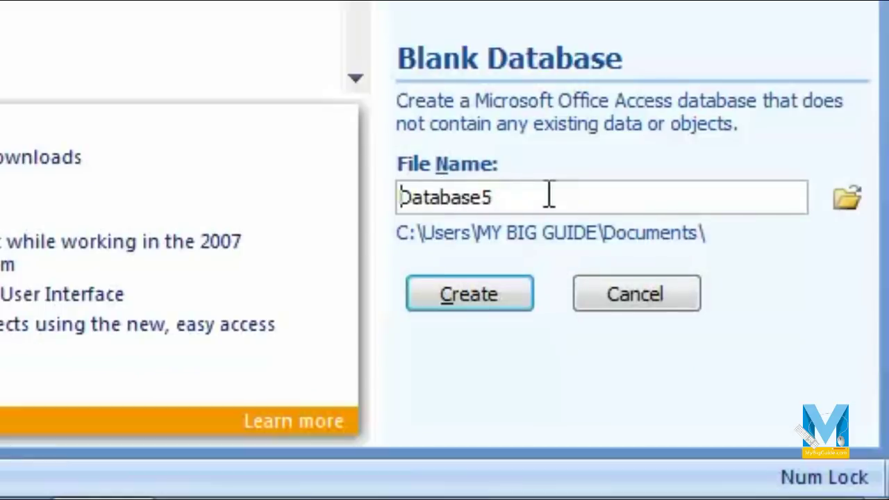
drag(548, 196, 234, 192)
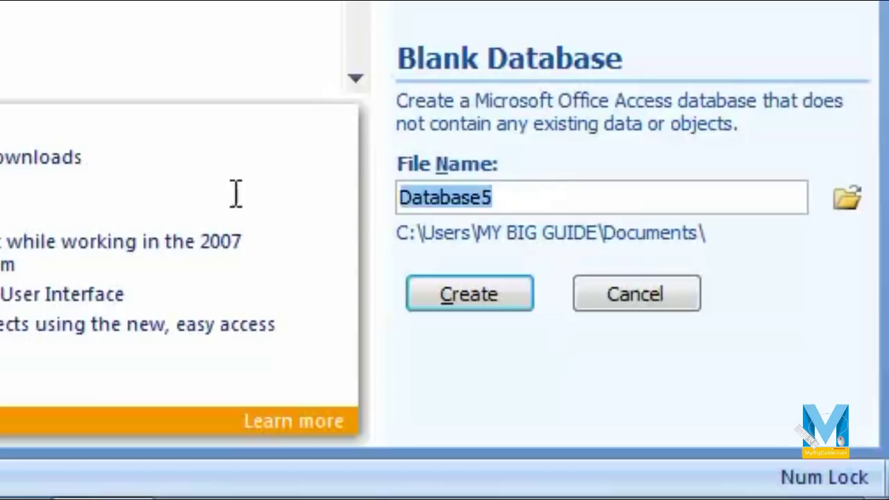
text(mb)
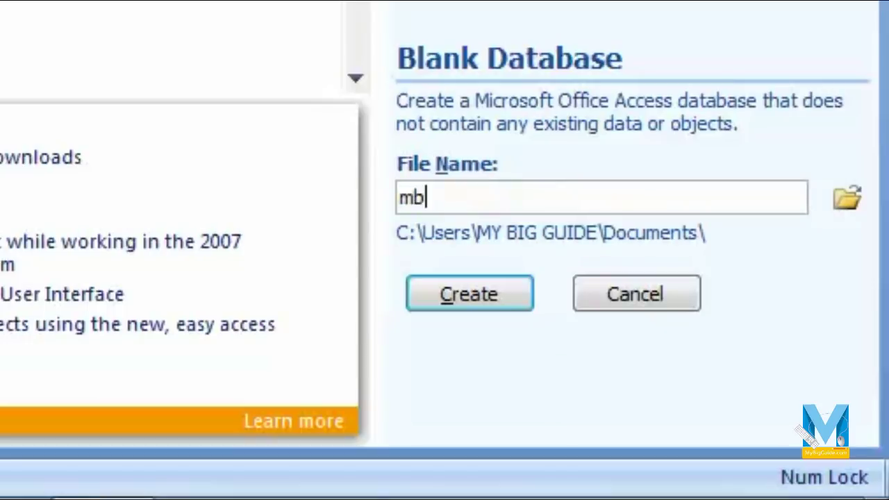
text(g)
click(849, 209)
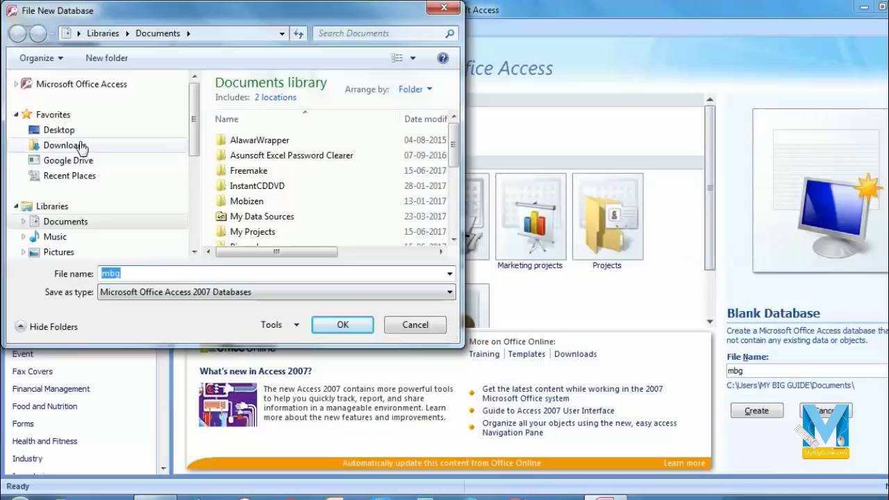
click(48, 130)
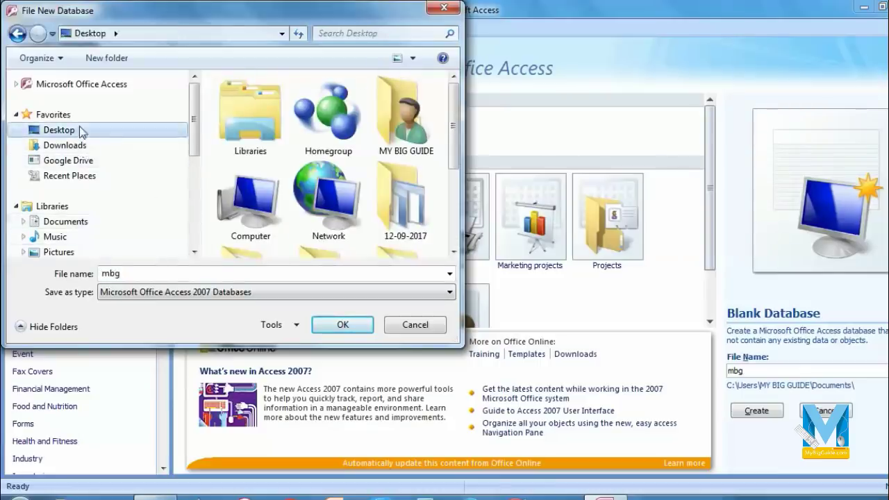
click(343, 325)
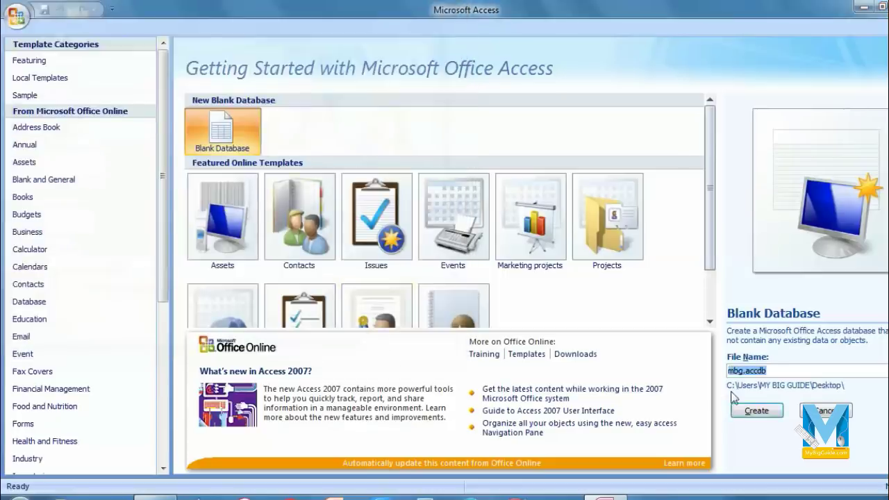
click(755, 411)
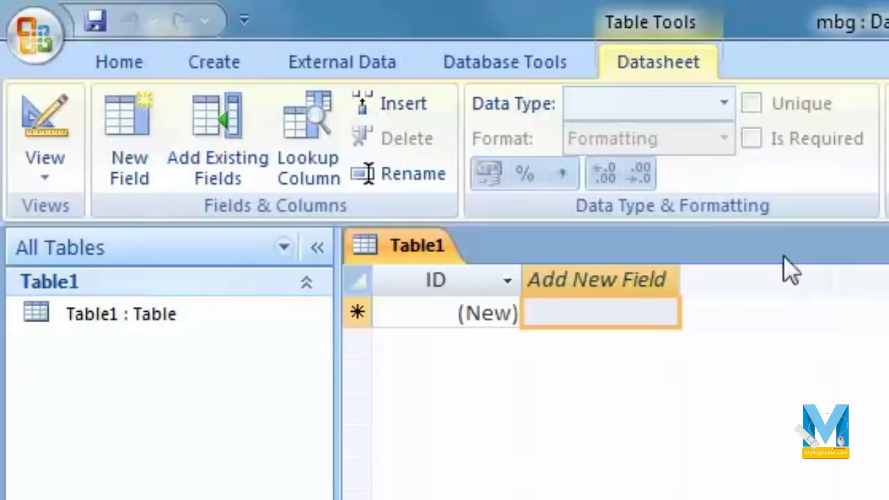
- Switch Table1 from Datasheet to Design View so the Save As prompt appears
click(53, 161)
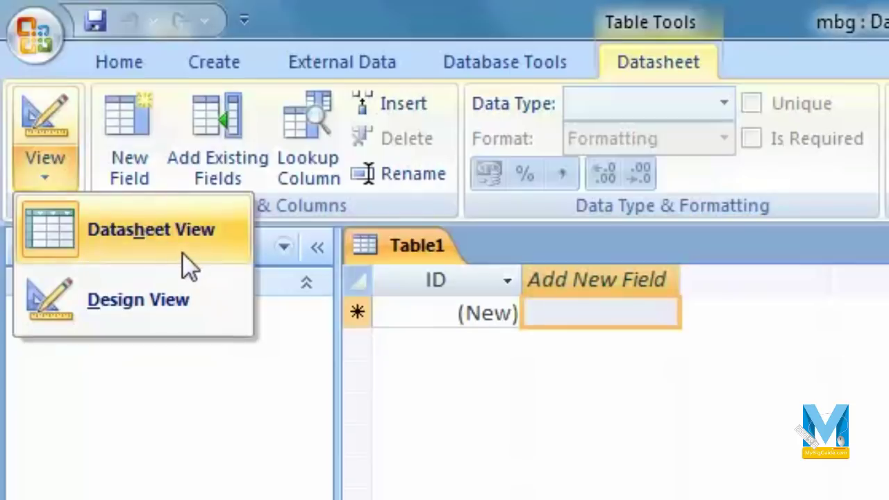
click(725, 383)
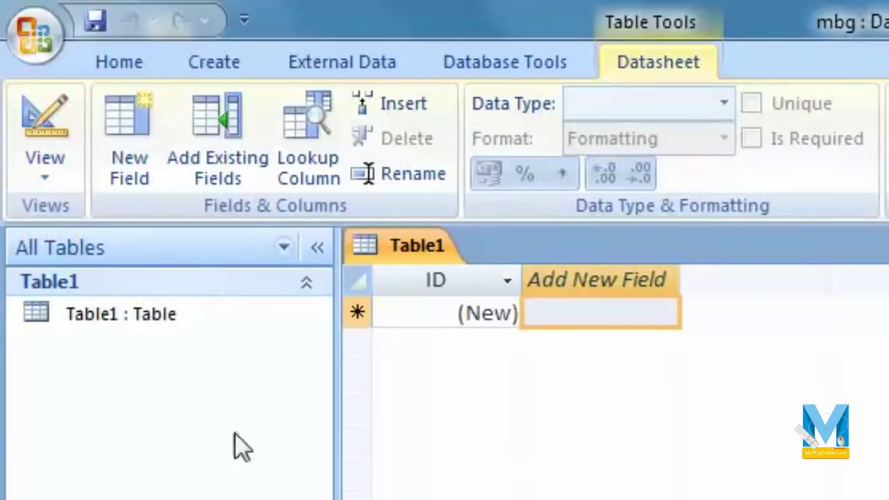
click(31, 166)
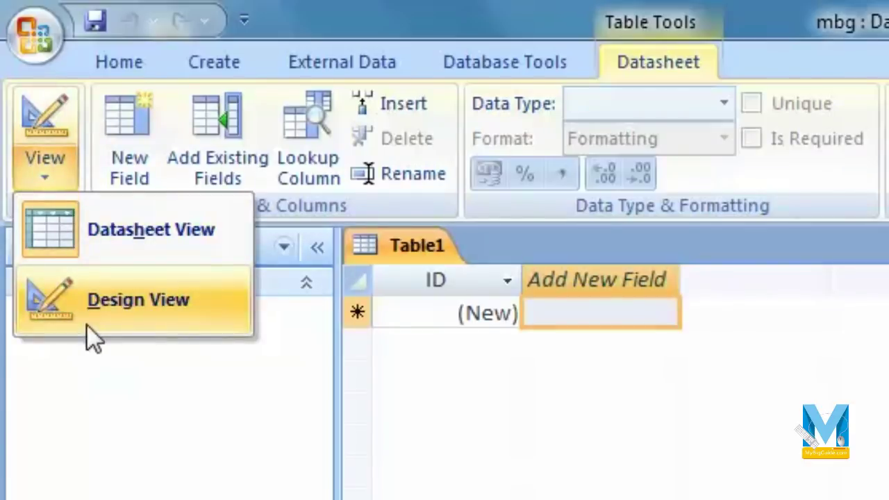
key(Escape)
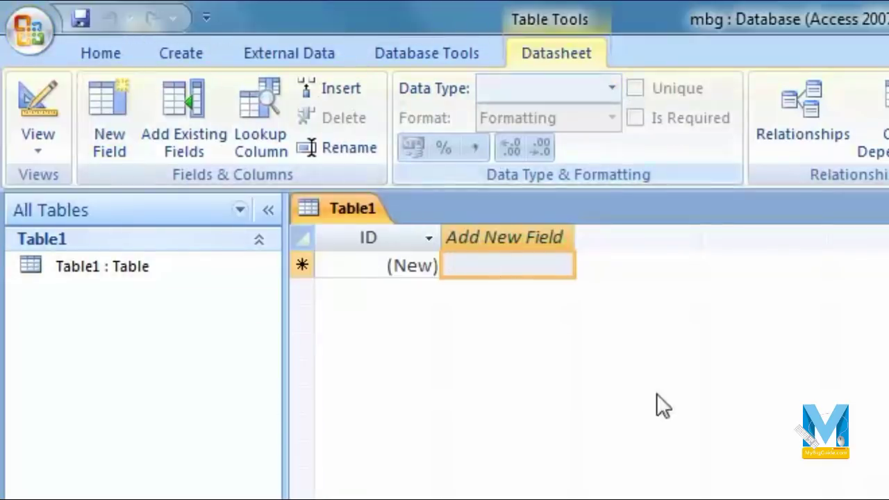
click(37, 146)
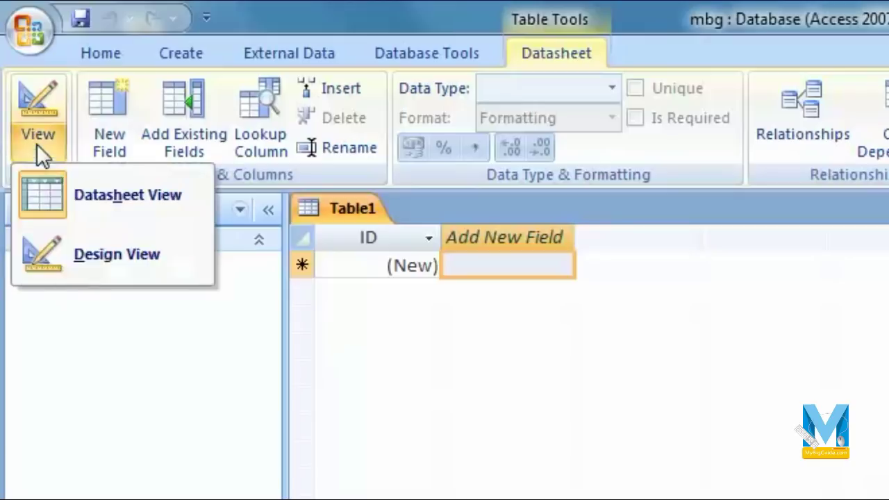
click(117, 264)
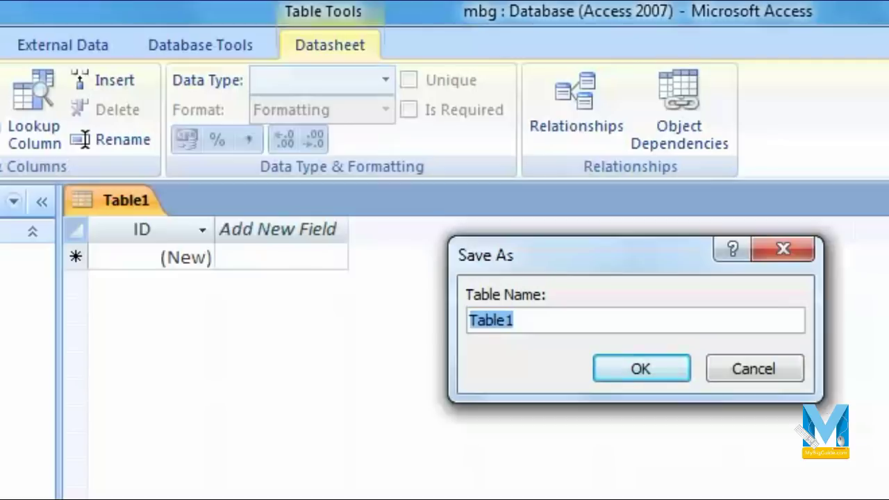
- Name the new table 'officedata' in the Save As dialog and confirm
text(O)
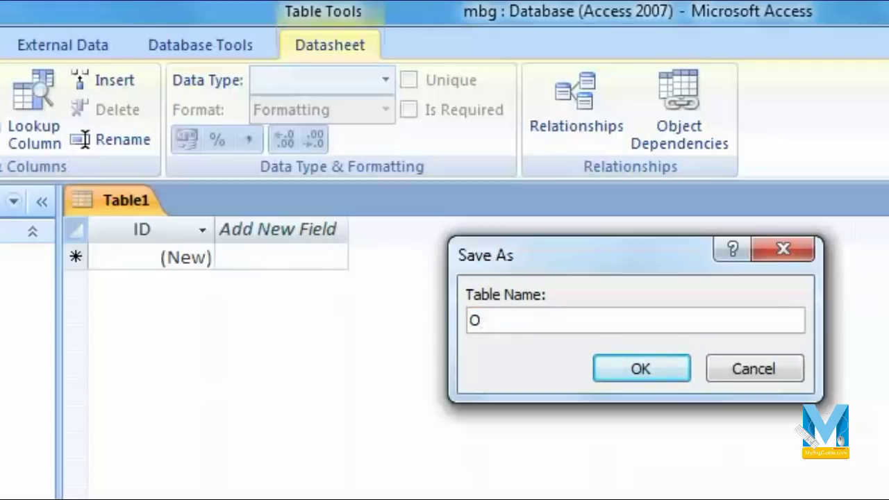
key(BackSpace)
text(officedata)
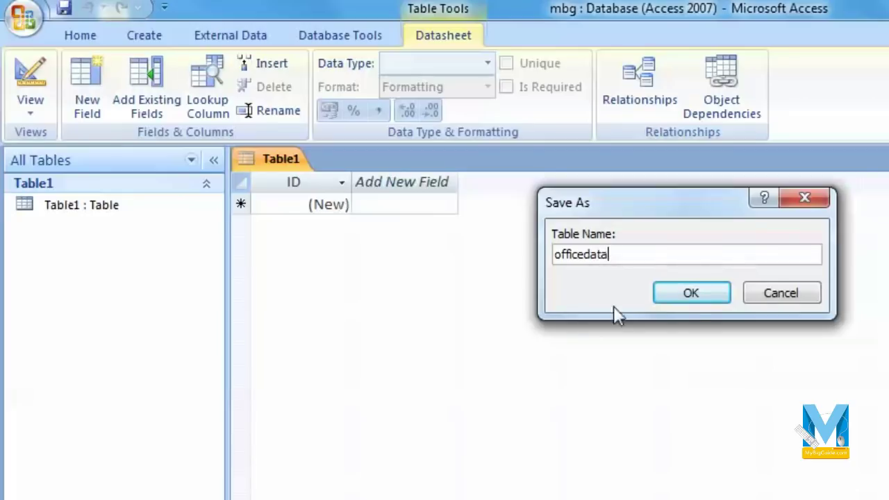
click(691, 292)
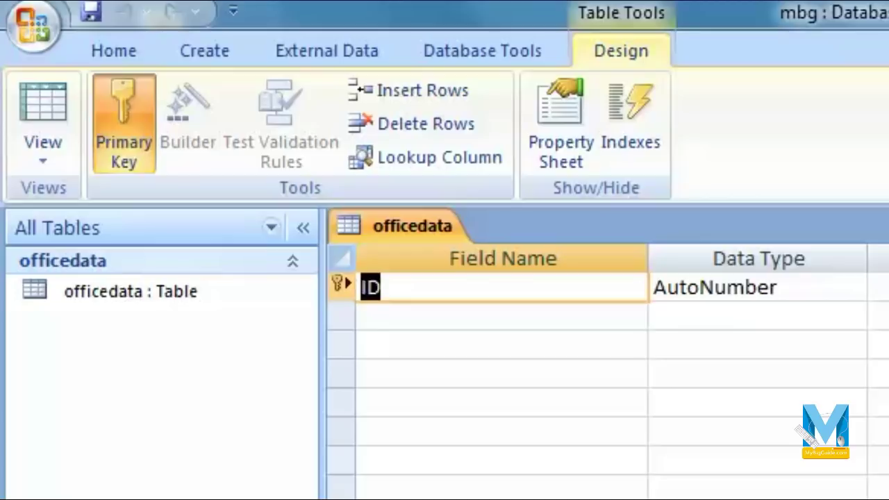
click(676, 439)
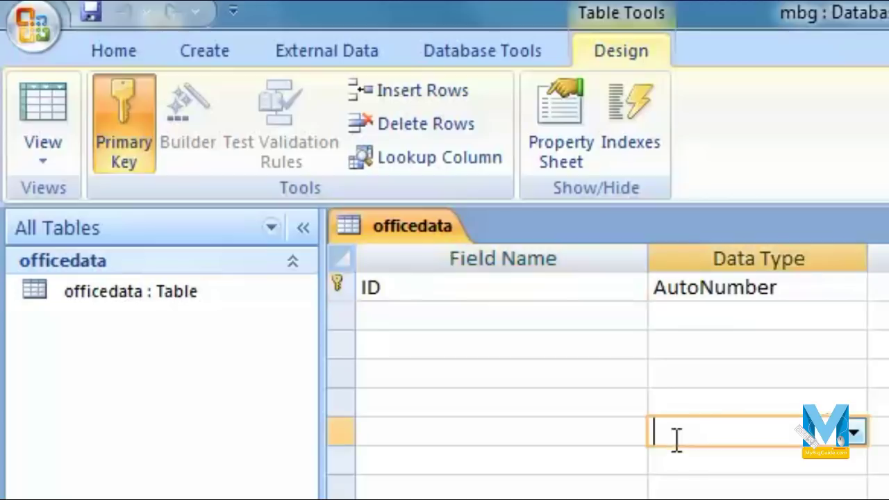
click(507, 299)
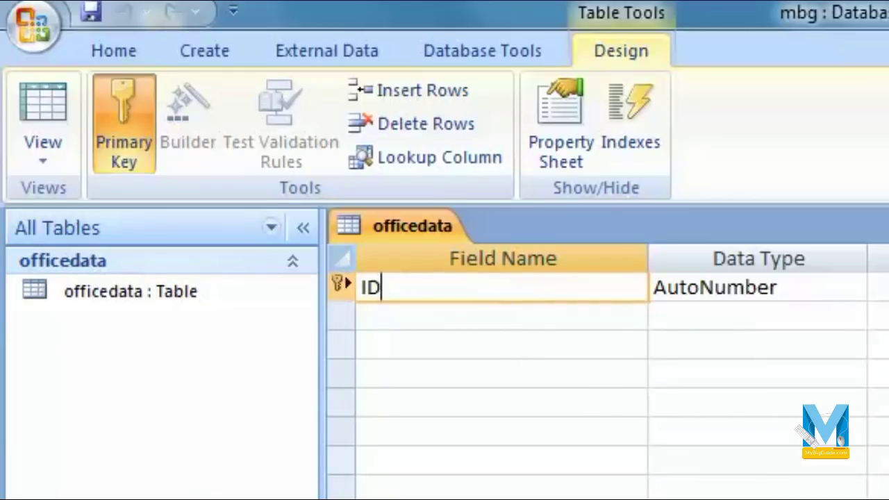
click(838, 291)
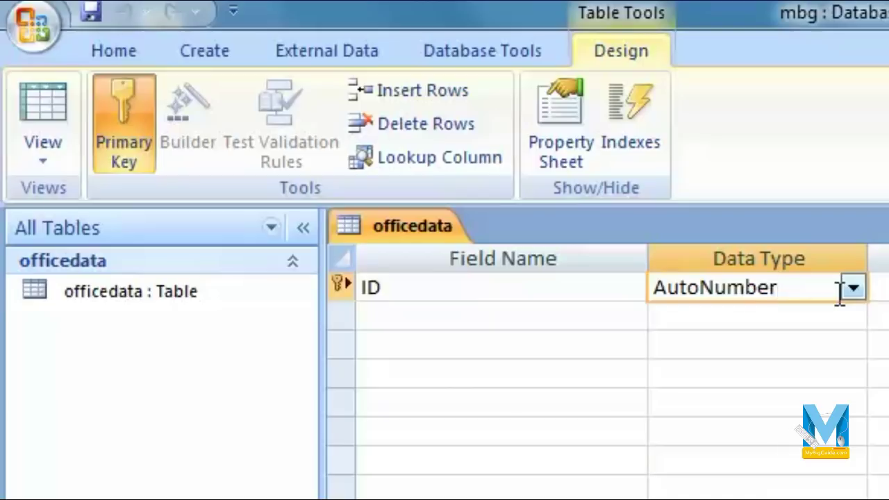
click(619, 297)
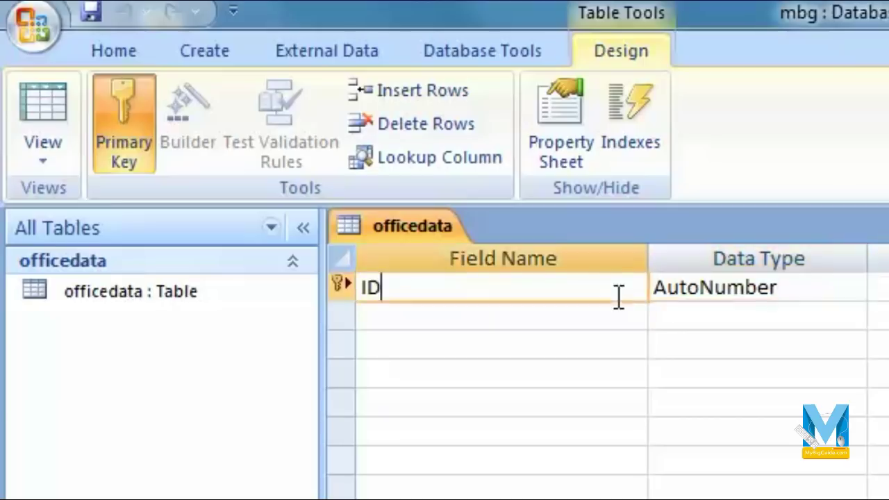
click(817, 291)
click(853, 288)
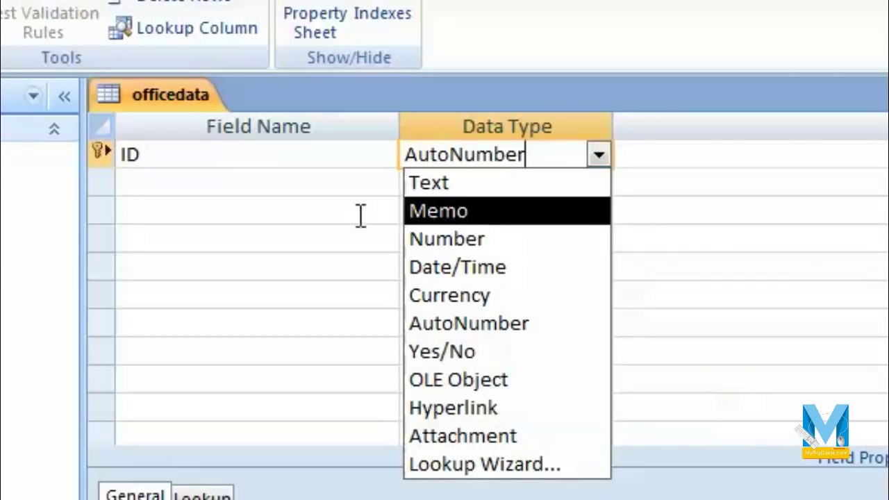
click(266, 185)
click(197, 156)
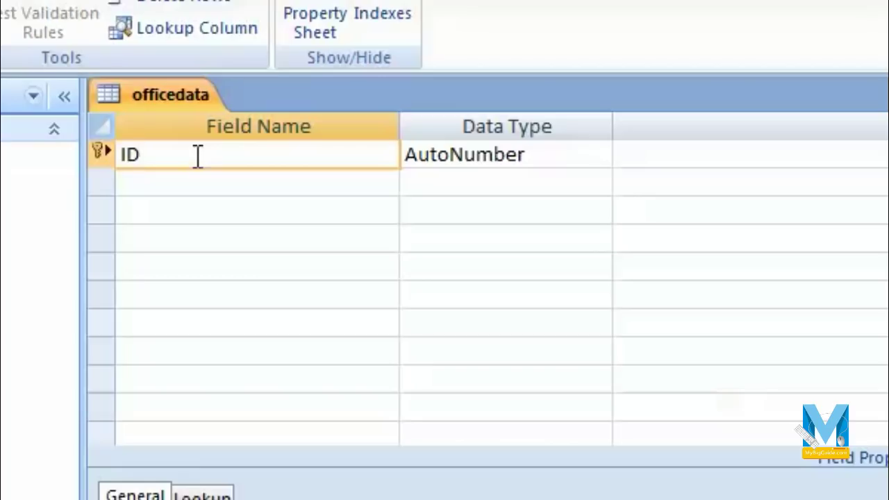
click(569, 151)
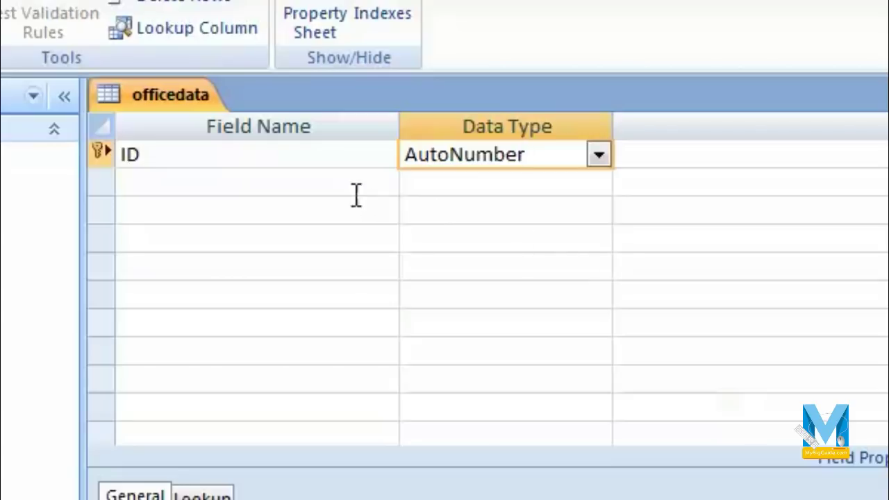
click(354, 167)
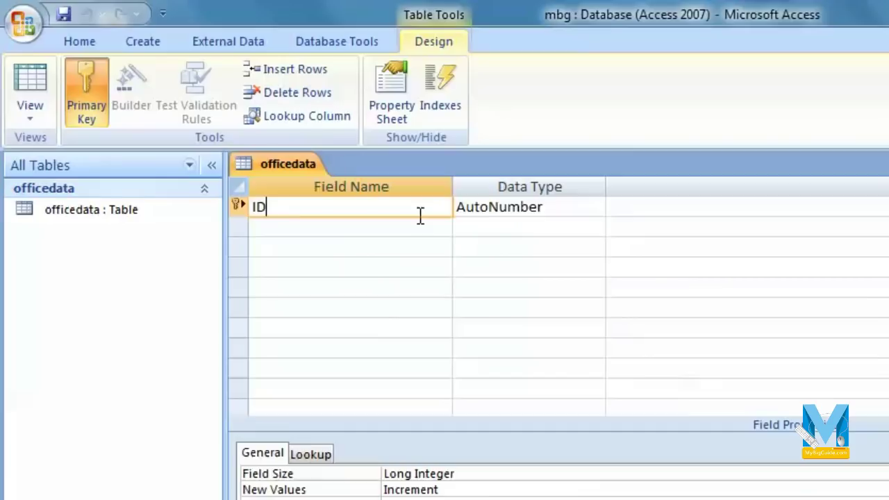
- Add a Text field called Name below ID, accepting the reserved-word warning
click(359, 183)
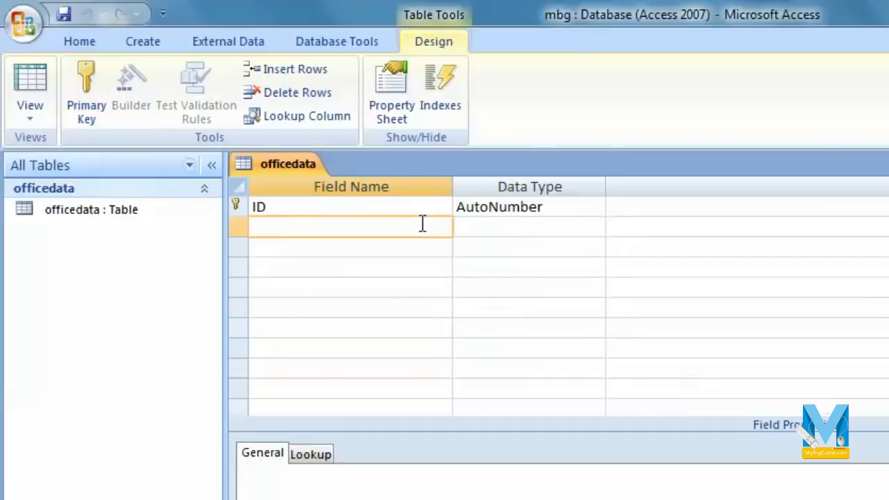
text(Name)
key(Tab)
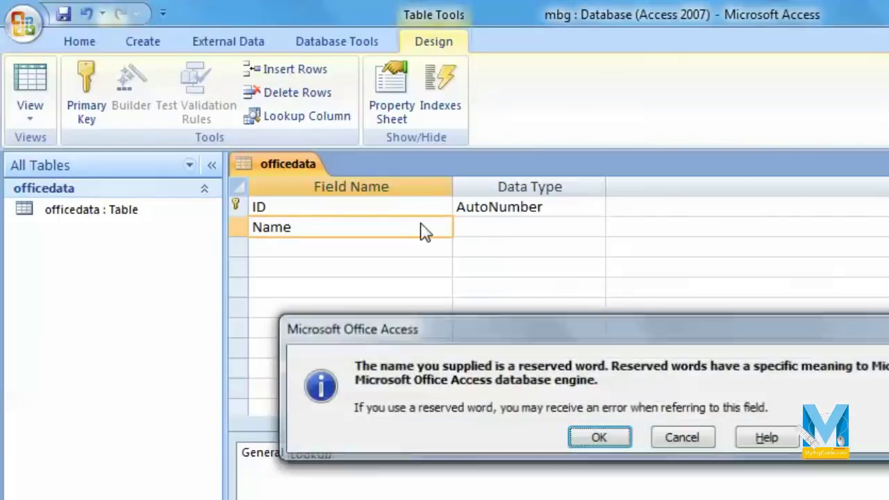
click(601, 445)
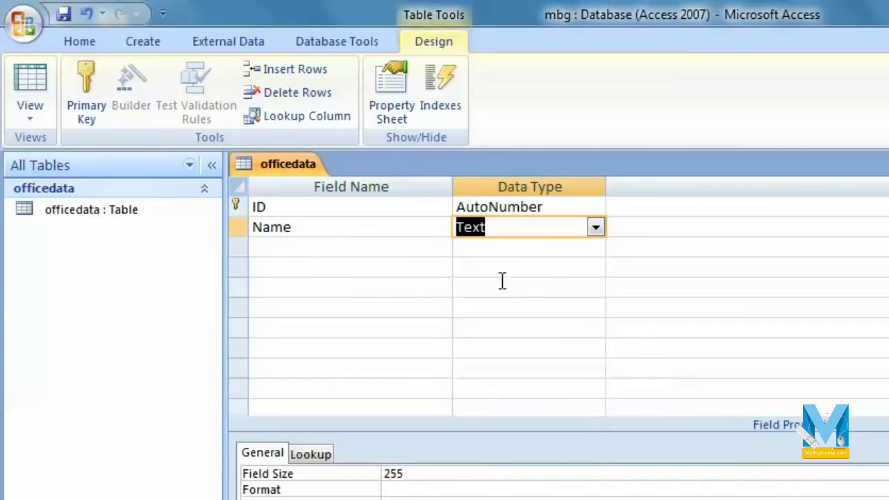
click(595, 228)
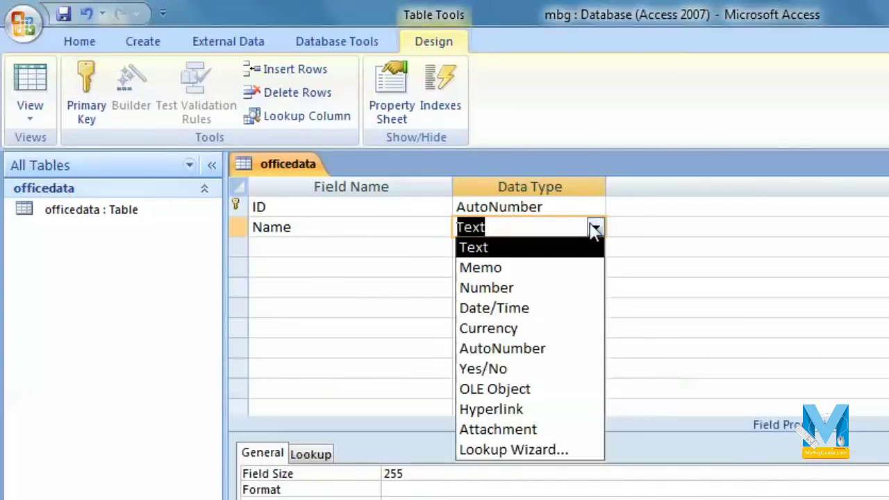
click(494, 248)
key(Up)
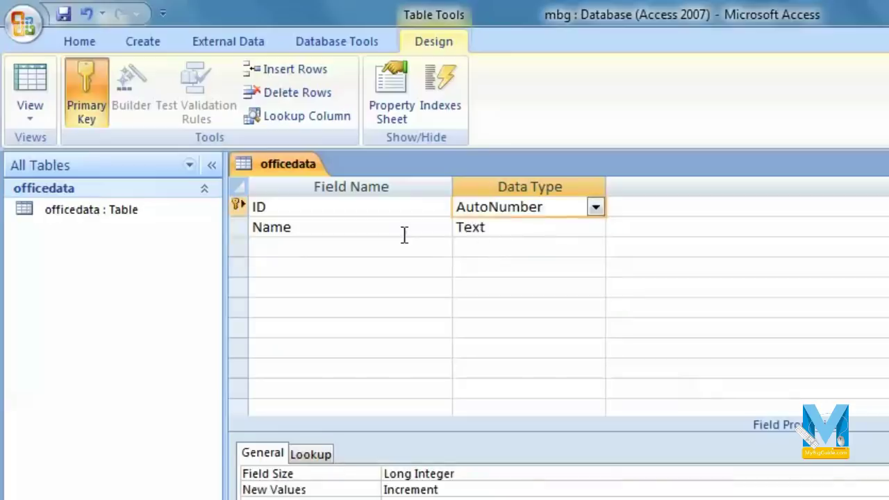
click(525, 229)
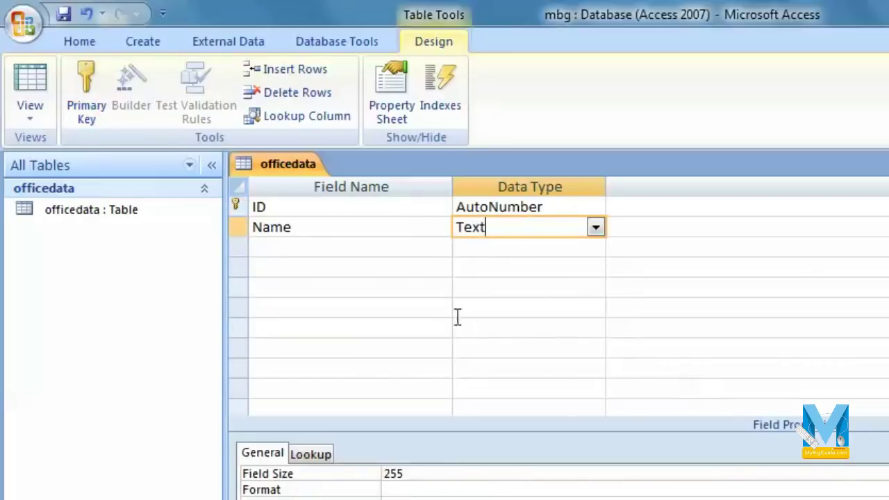
click(29, 115)
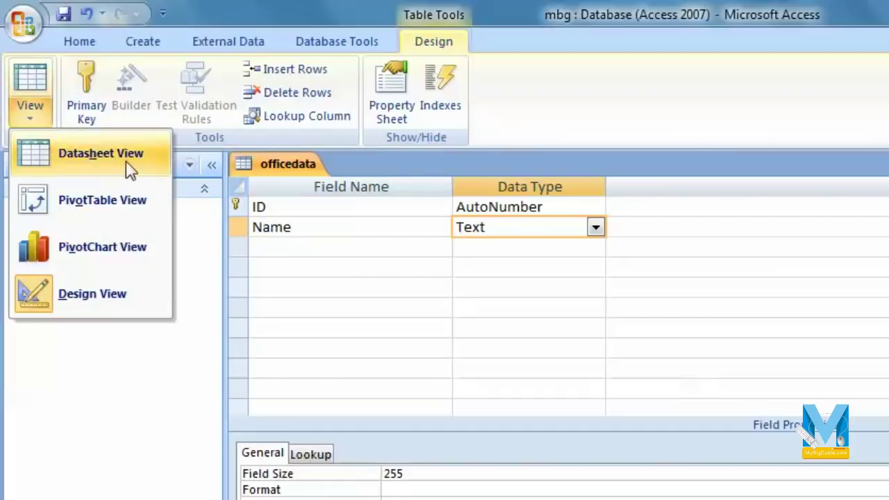
- Save the table, switch to Datasheet view and enter 'abhimanyu' as the first name
click(126, 161)
click(643, 430)
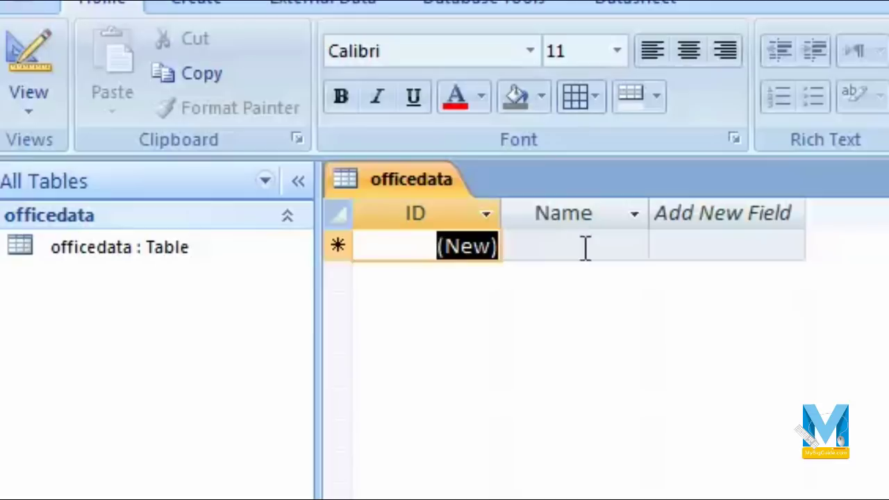
click(404, 211)
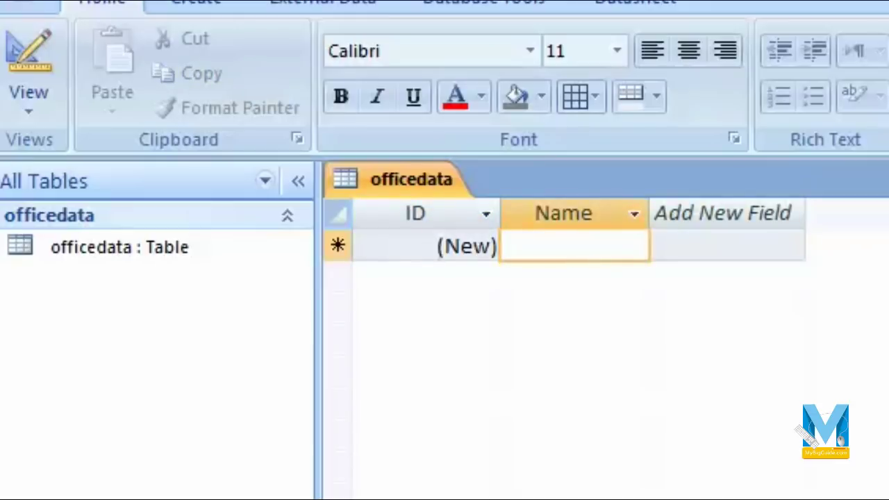
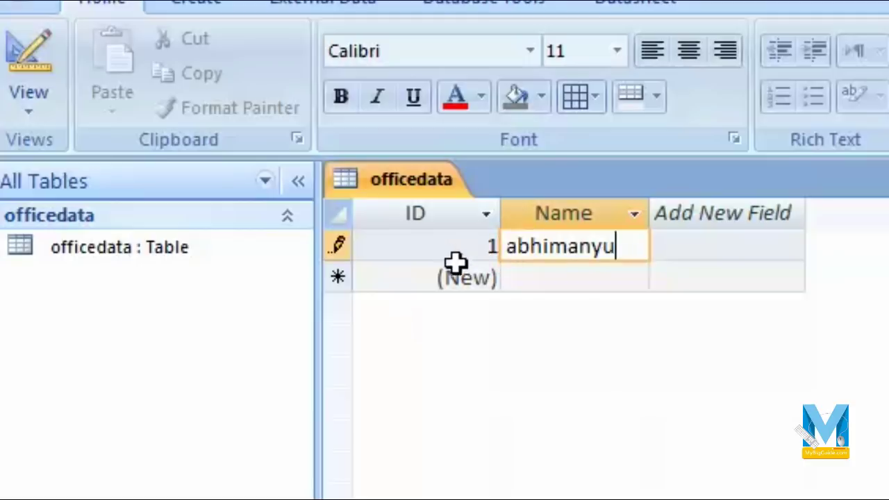
click(634, 271)
click(632, 257)
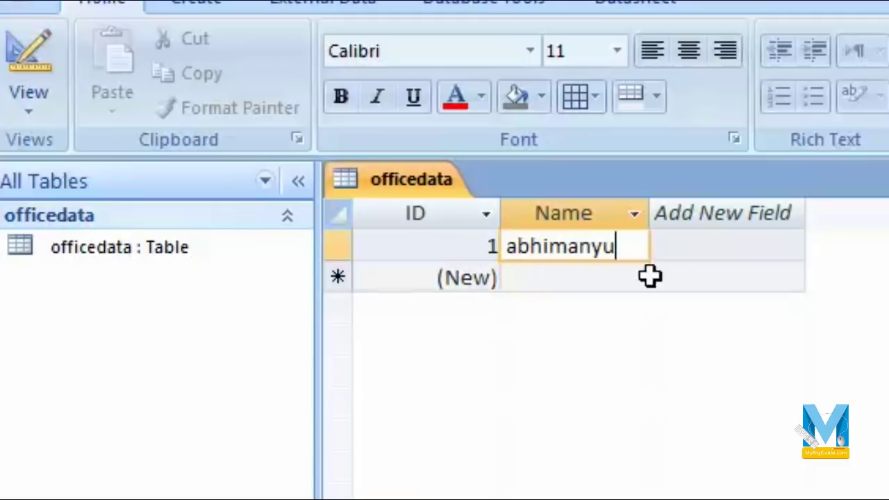
key(Tab)
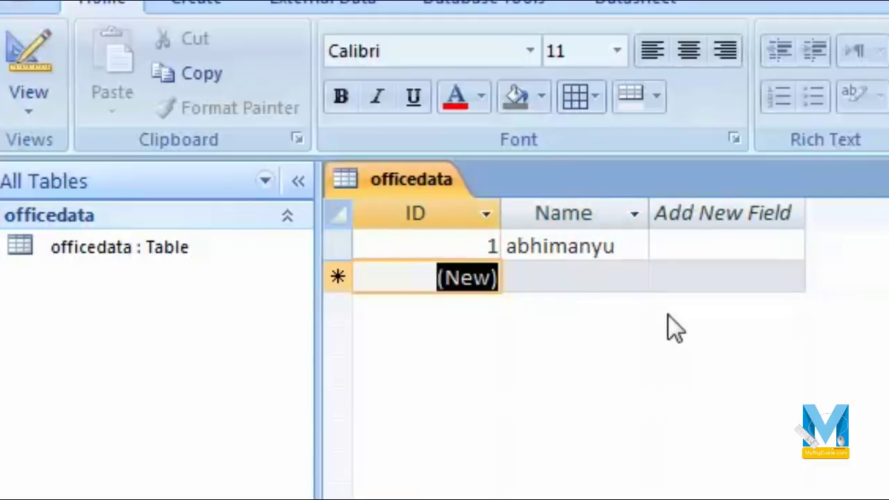
key(Tab)
- Enter 'abhi' as the second record's name and return to Design view
text(ab)
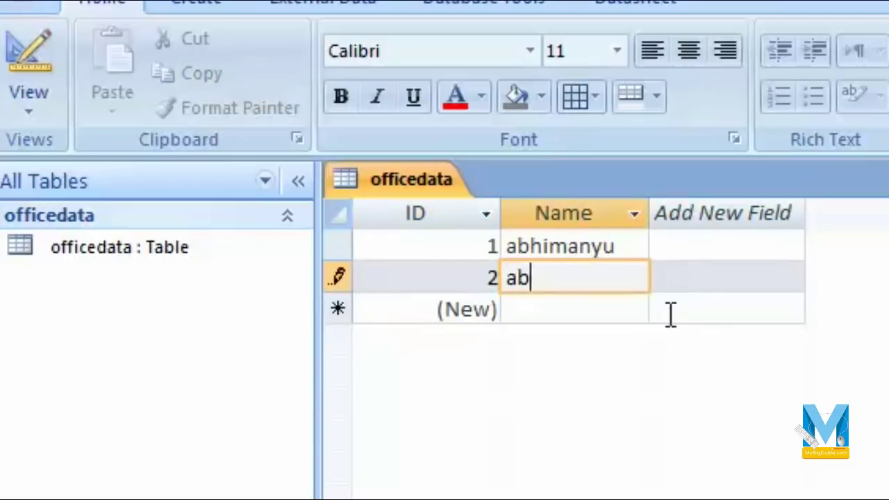
text(hi)
click(556, 316)
click(577, 281)
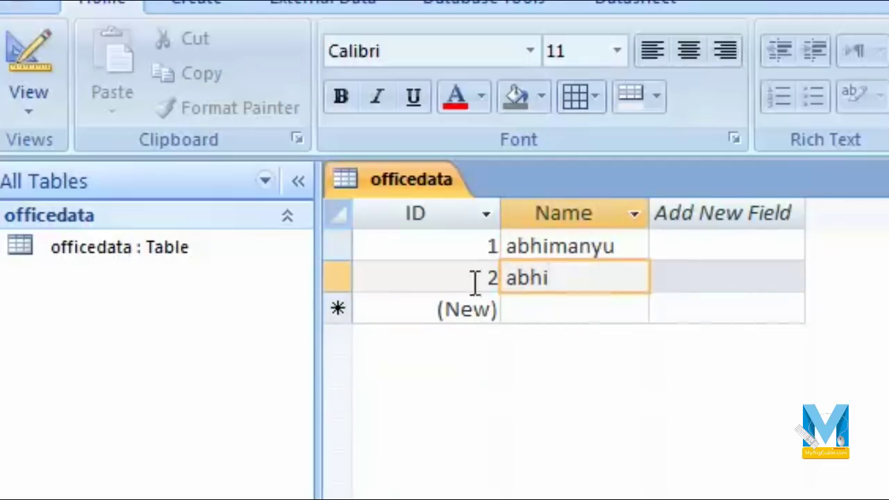
click(28, 94)
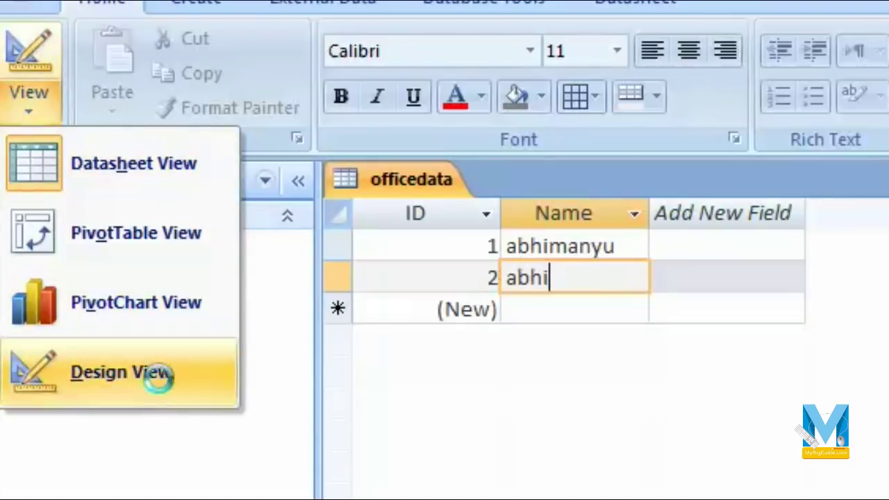
click(155, 377)
click(494, 310)
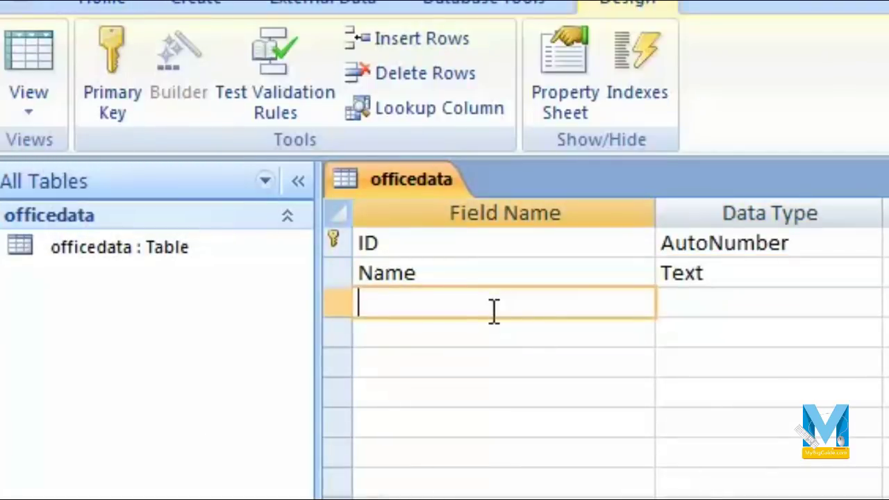
- Add Last Name and Address as Text fields below Name
text(Last Name)
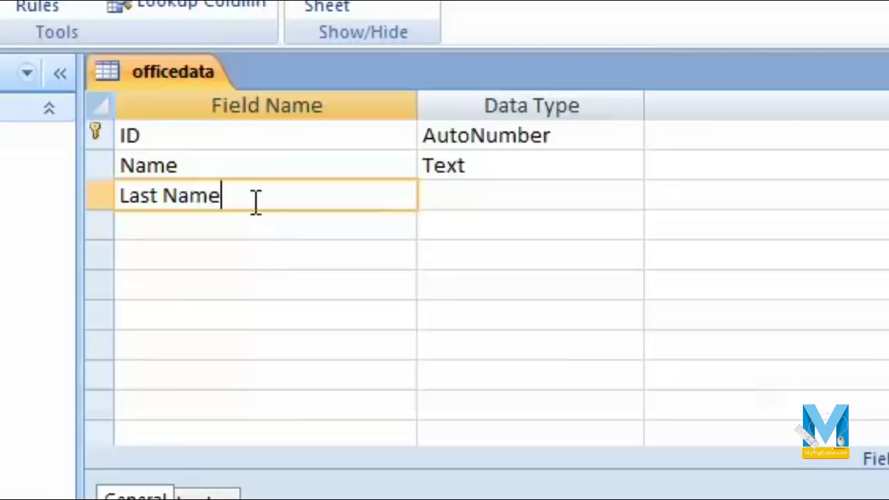
click(597, 197)
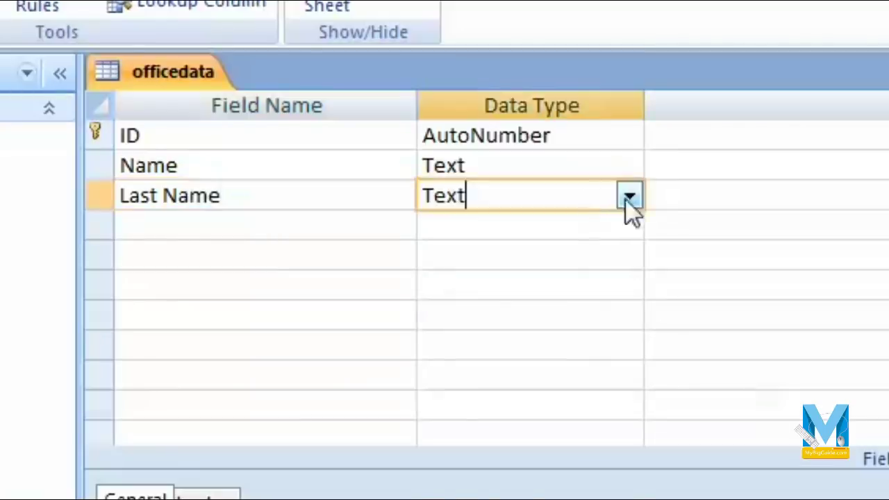
click(627, 199)
click(334, 227)
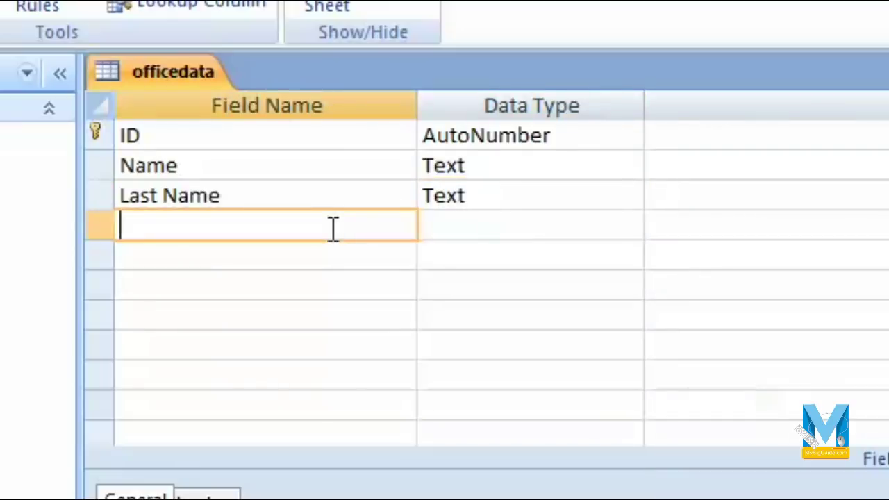
text(Address)
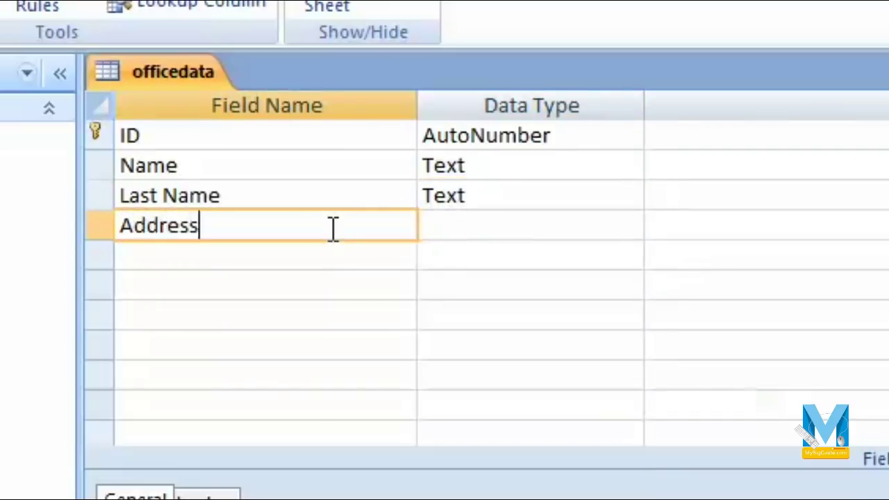
key(Tab)
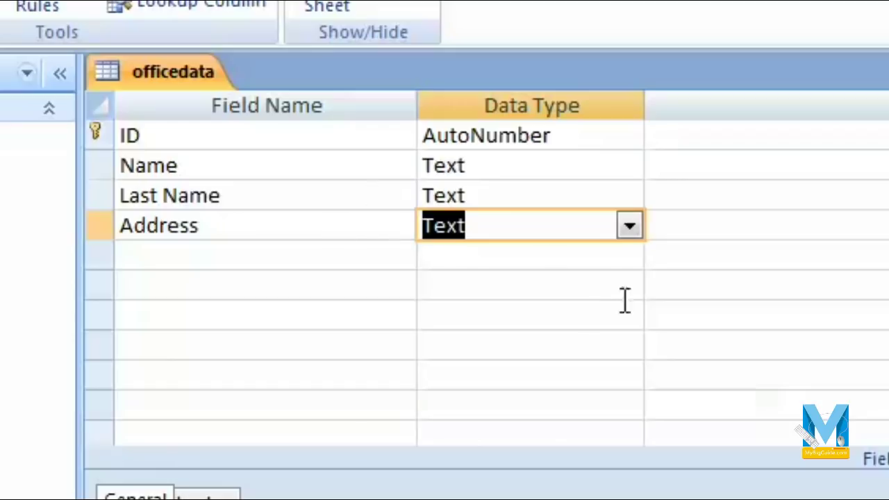
- Add City and Phone Number as Text fields below Address
click(293, 262)
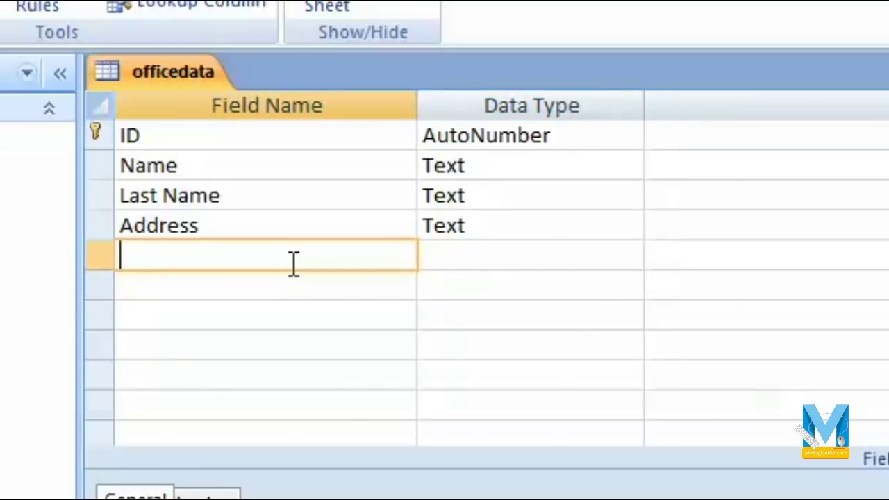
text(City)
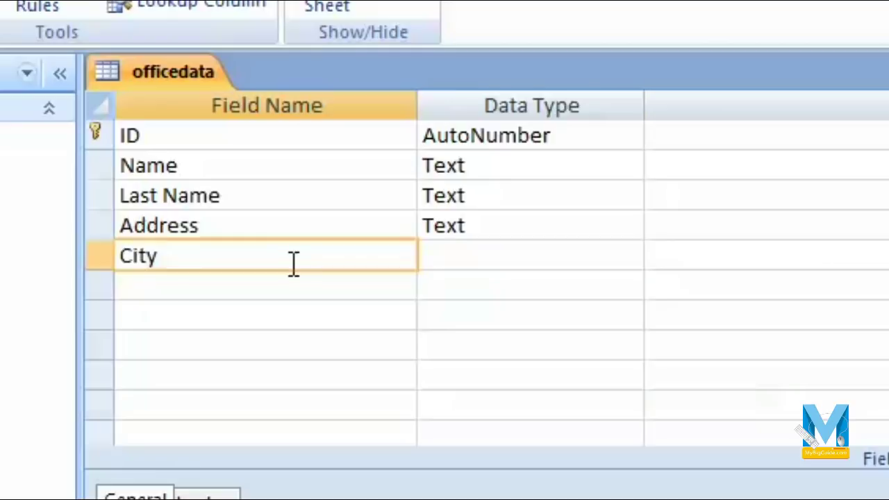
key(Tab)
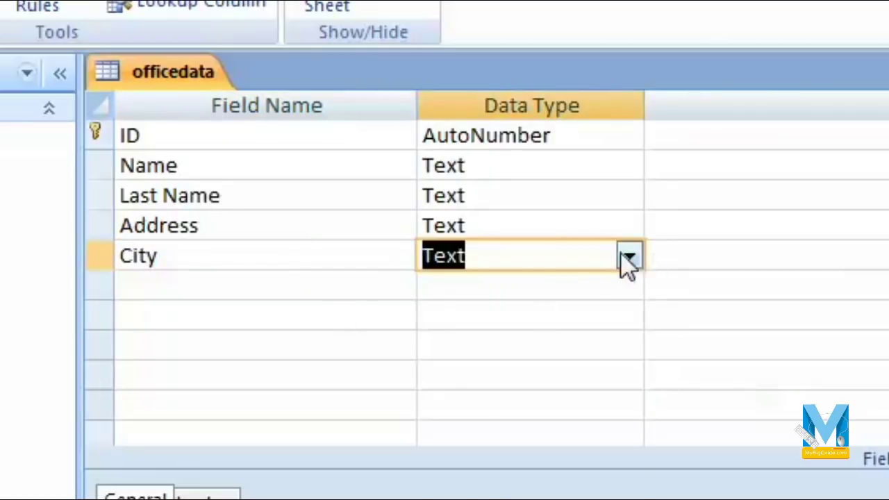
click(629, 258)
click(266, 285)
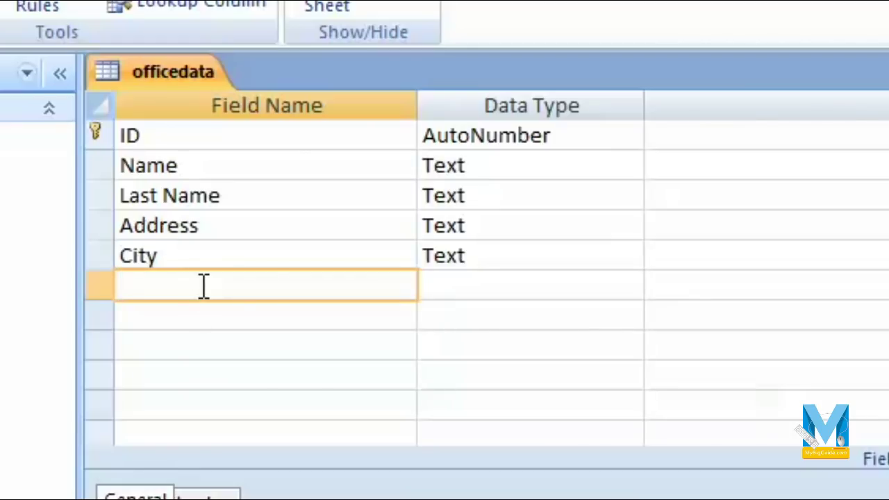
text(Pjh)
key(BackSpace)
key(BackSpace)
text(hone )
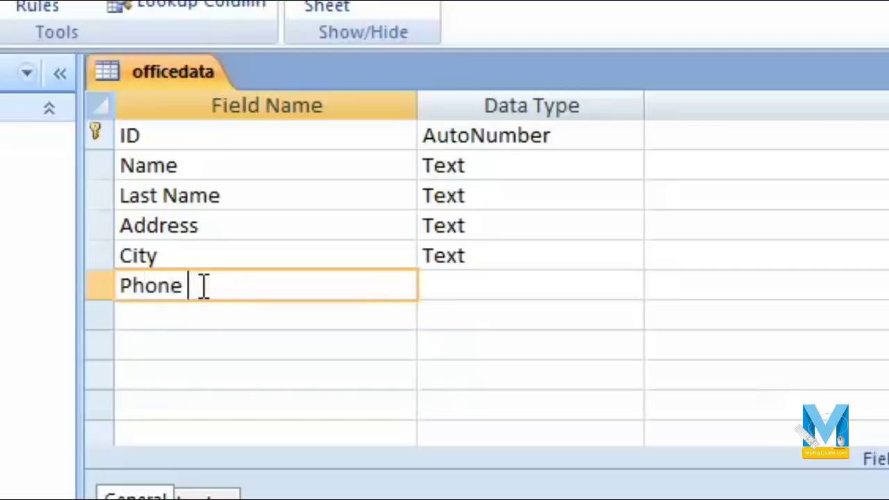
text(Number)
key(Tab)
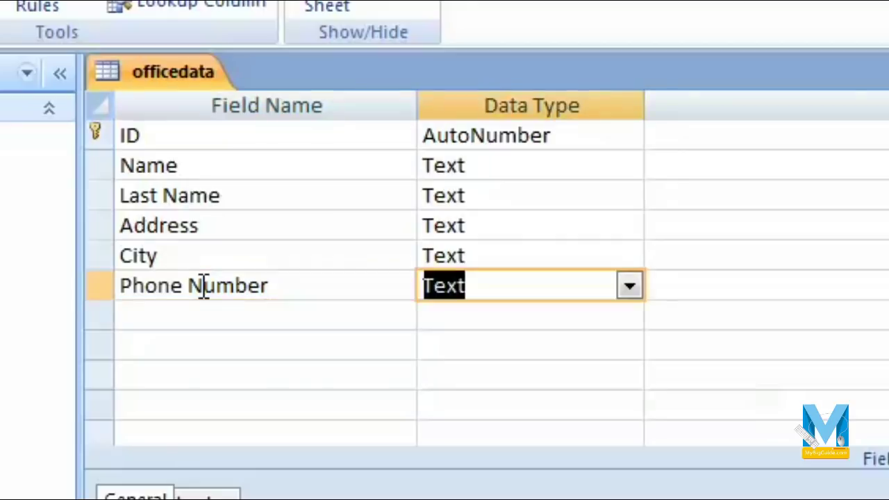
- Change Phone Number to a Number field and add an Email id Hyperlink field
click(630, 286)
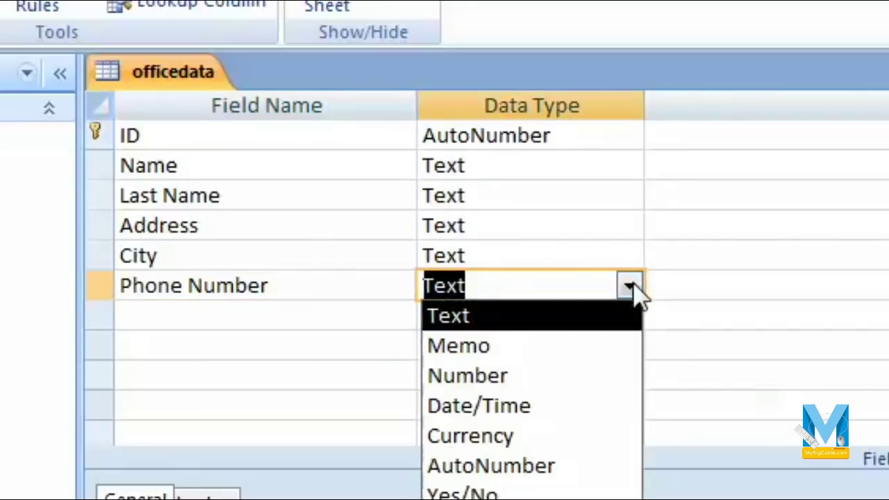
click(552, 375)
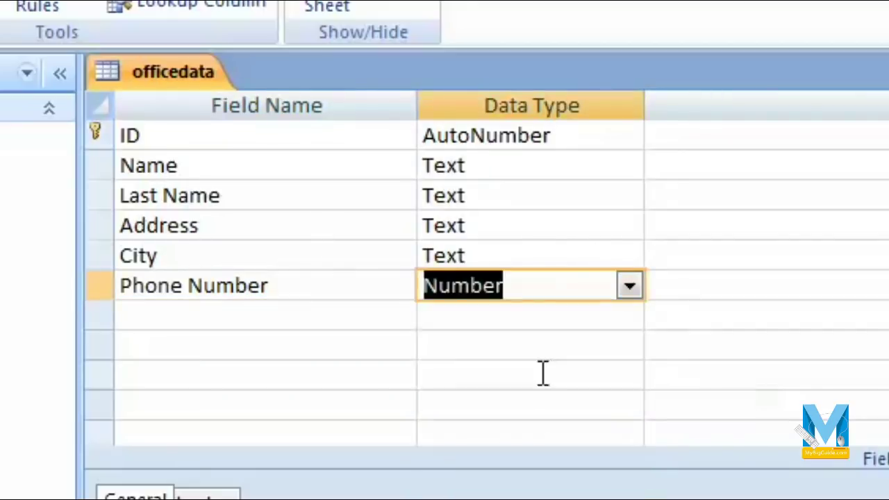
click(281, 306)
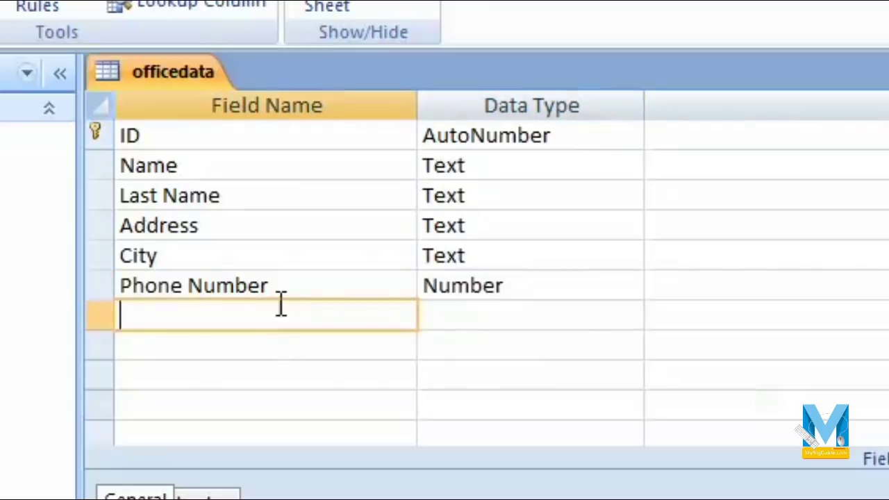
text(Em)
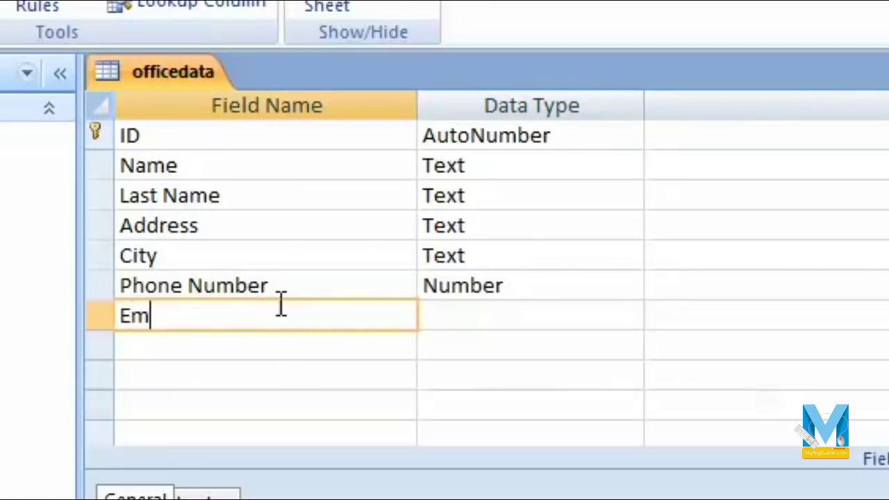
text(ail id)
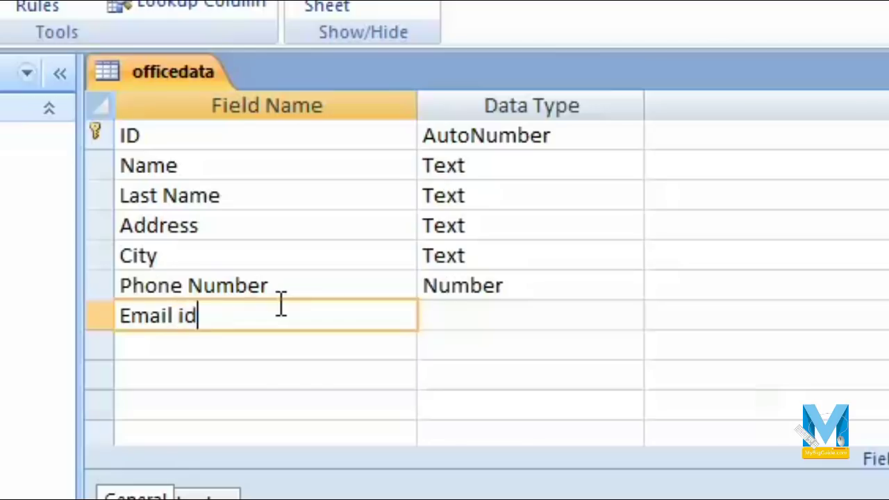
key(Tab)
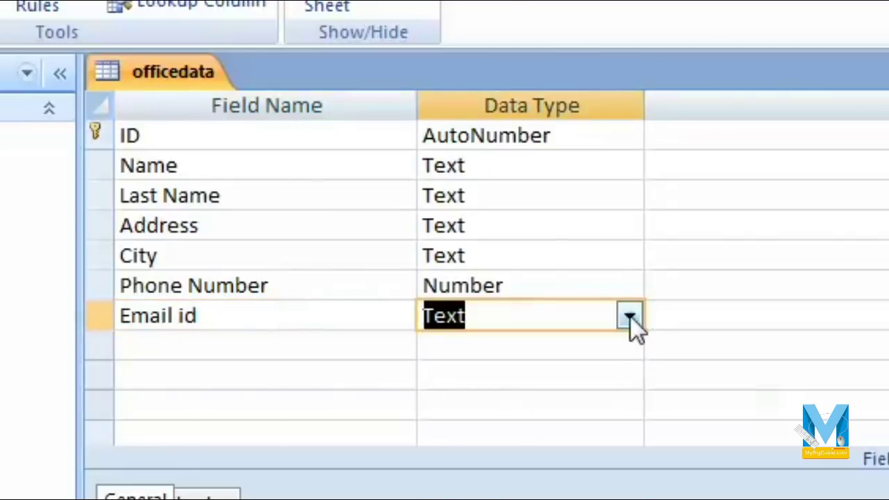
click(629, 317)
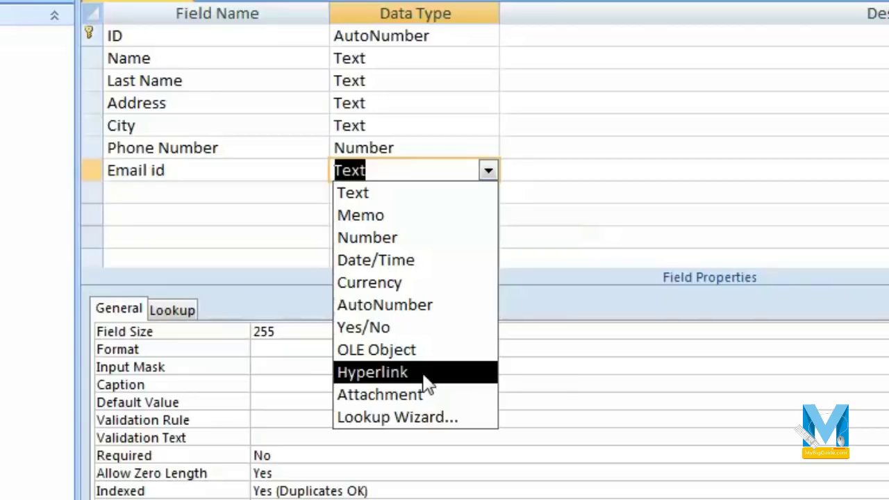
click(425, 377)
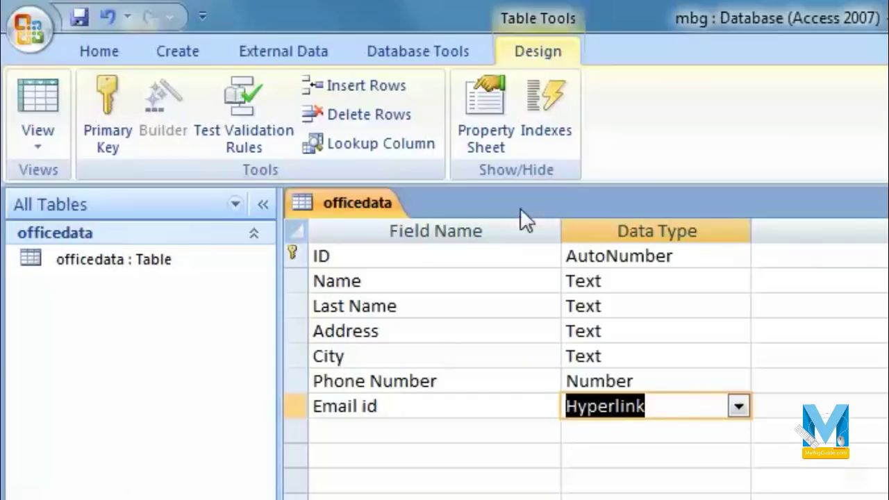
- Review the field rows from ID downward and save the officedata table design
click(421, 427)
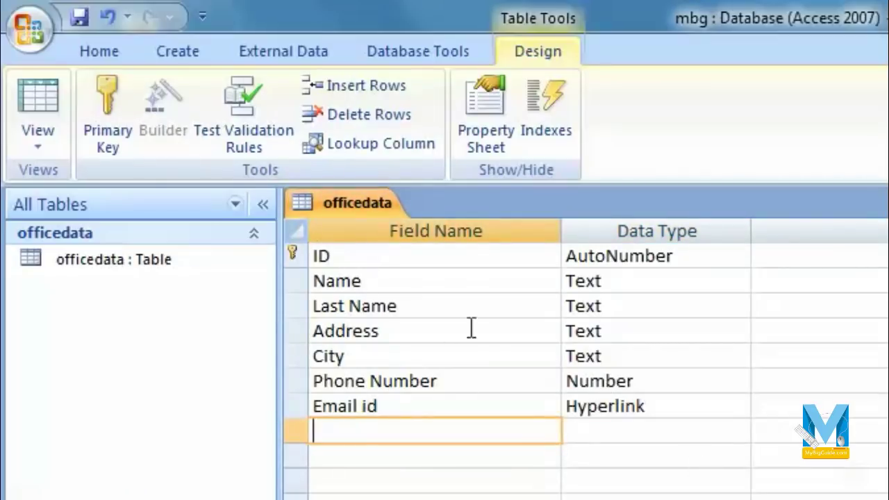
click(386, 262)
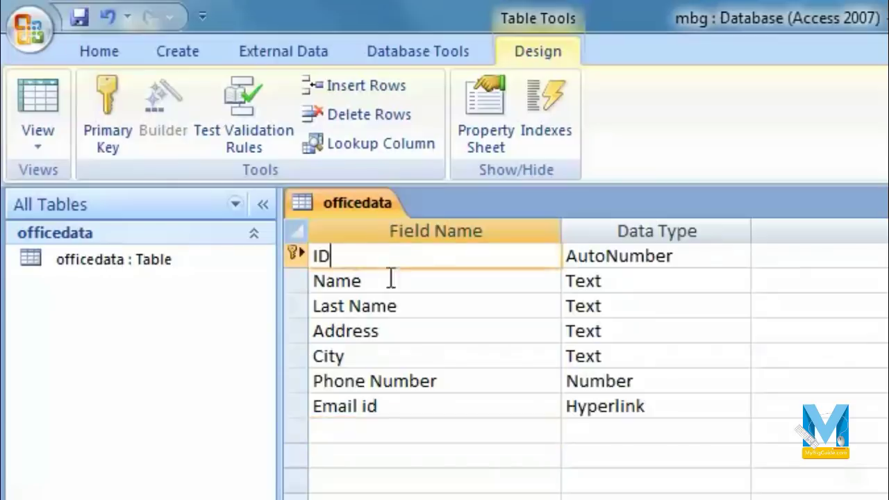
click(397, 286)
click(409, 309)
click(417, 333)
click(420, 356)
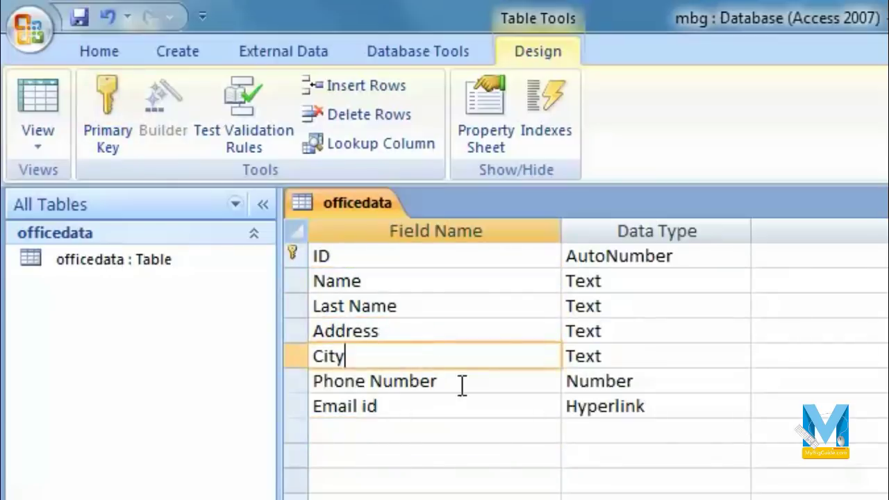
click(462, 384)
click(463, 407)
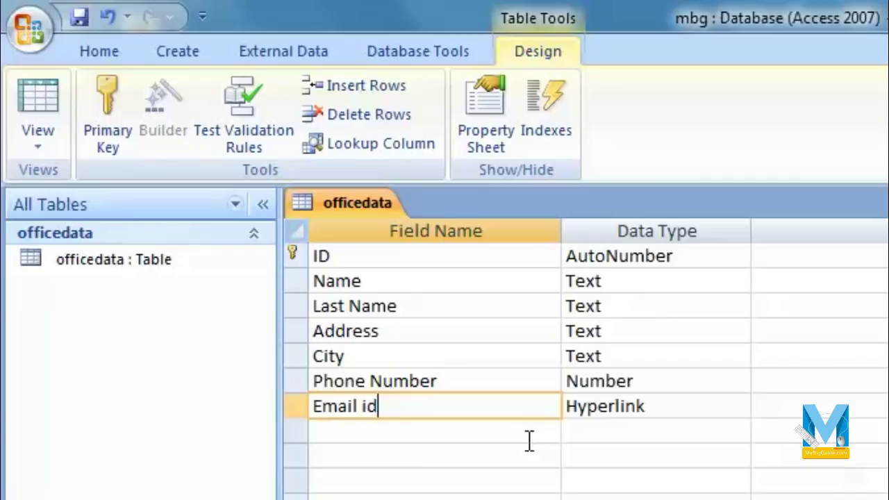
click(78, 16)
- In Datasheet view, fill the first record's last name, address Agra and city Agra
click(38, 147)
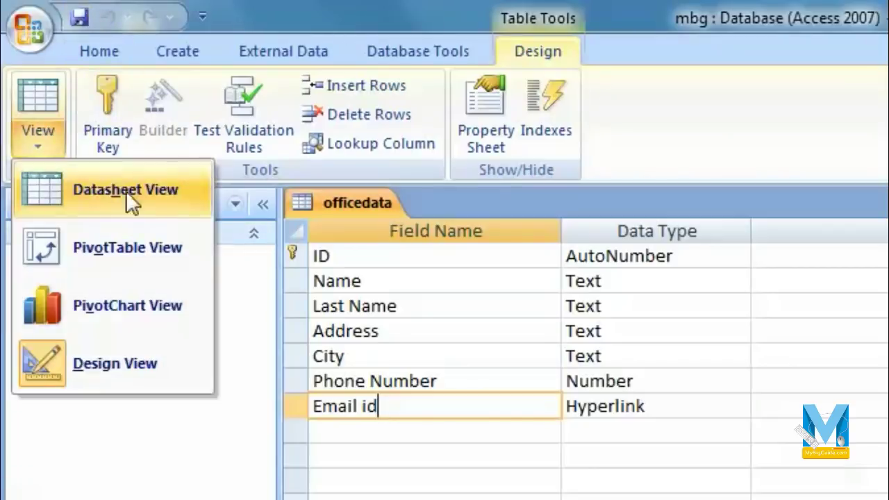
click(177, 196)
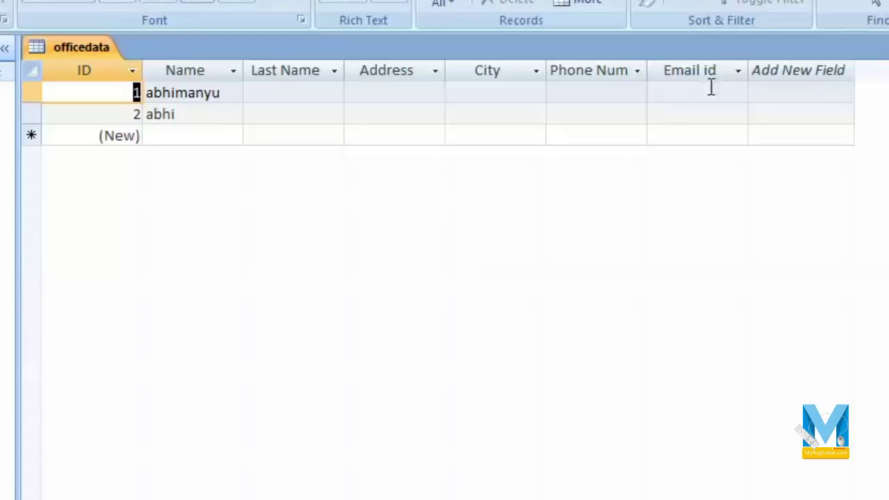
click(289, 91)
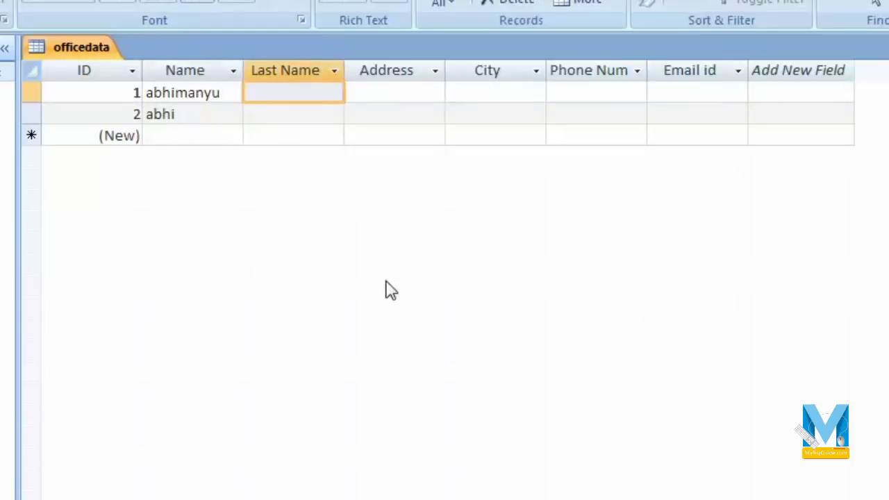
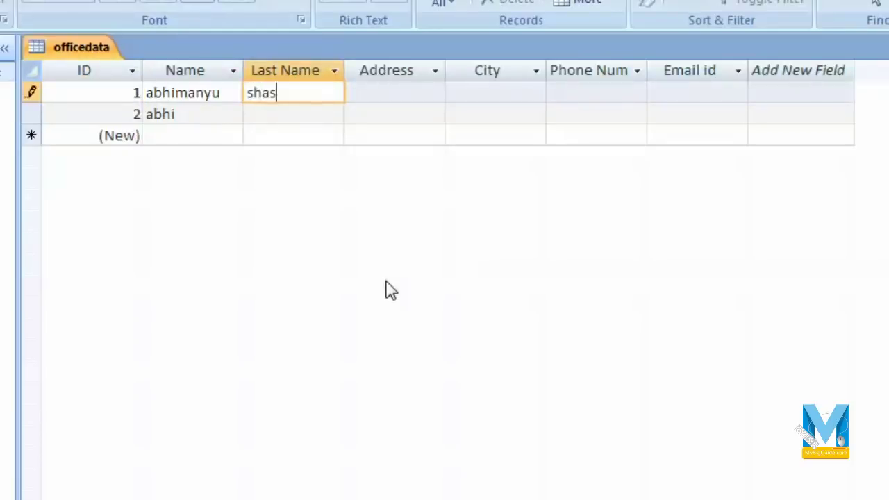
key(Tab)
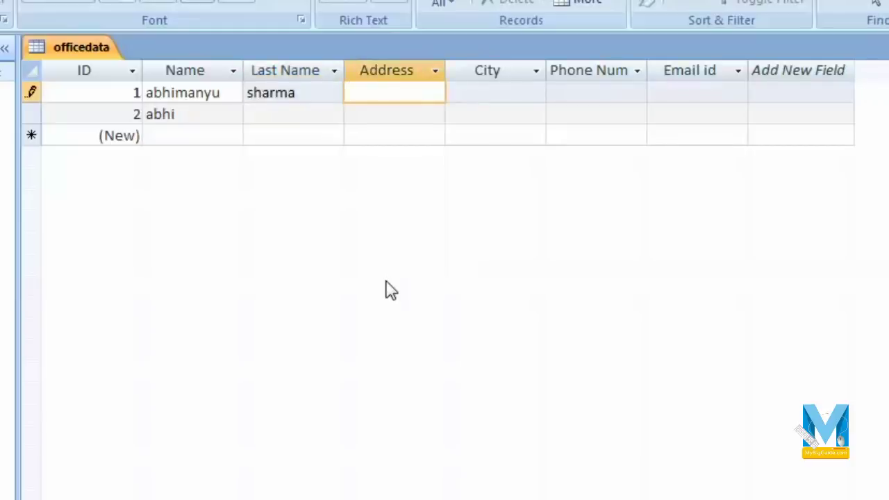
text(Agra)
key(Tab)
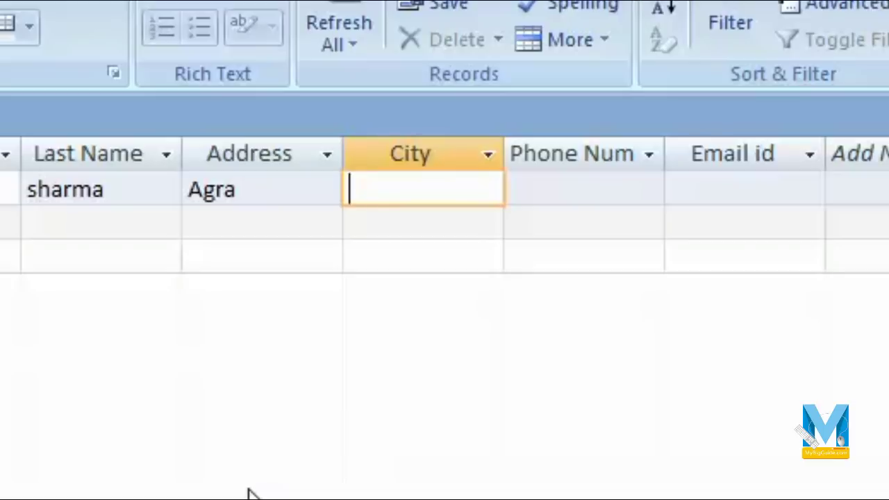
text(Agra)
key(Tab)
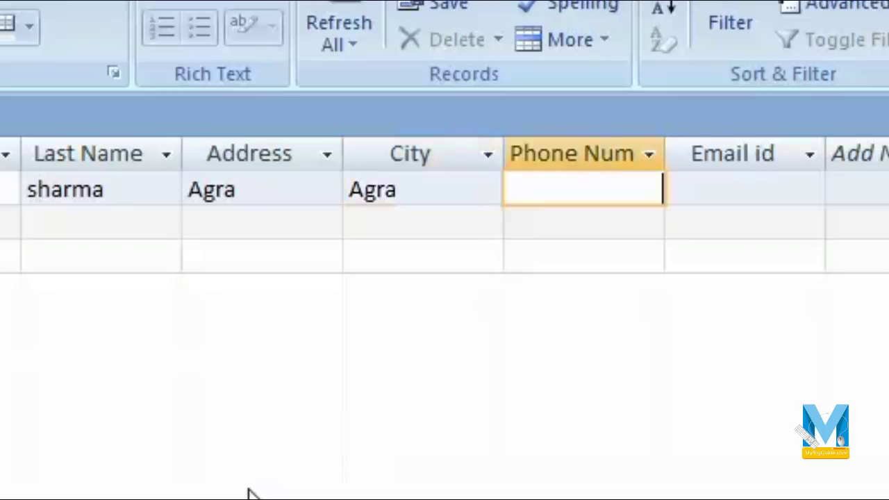
- Enter the first record's phone number and e-mail address, widen Email id, and open the link
text(914)
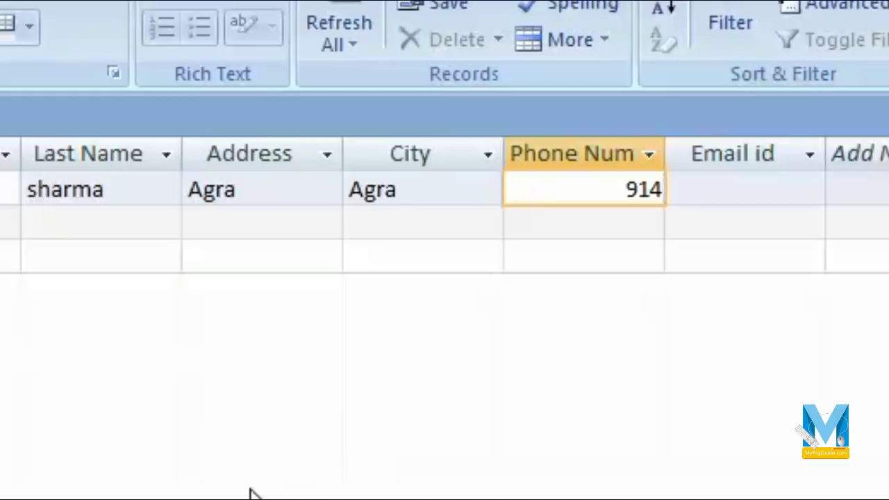
key(BackSpace)
text(12512)
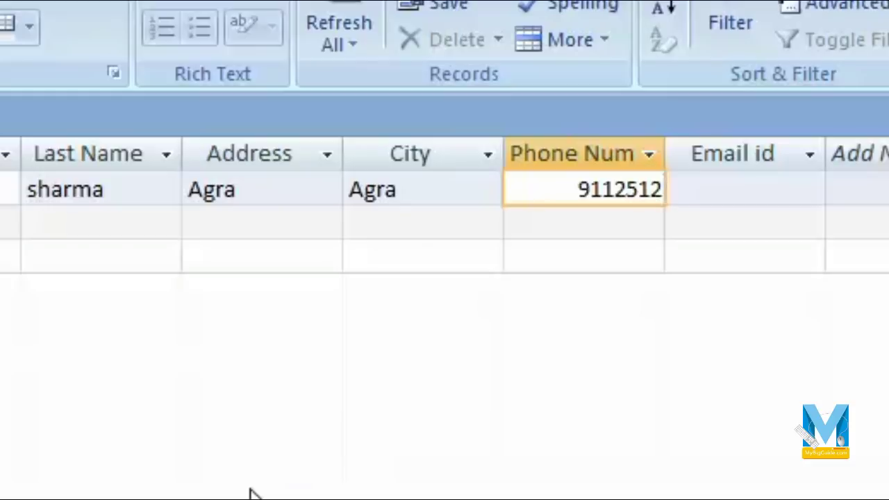
key(Tab)
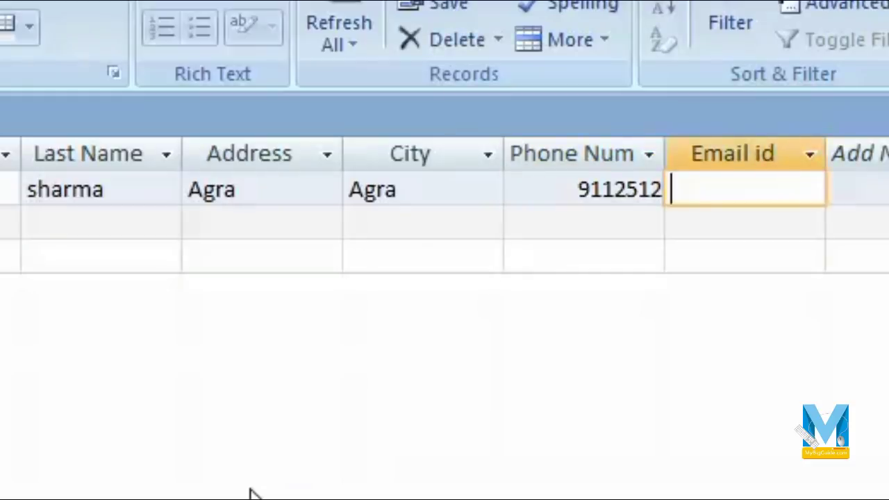
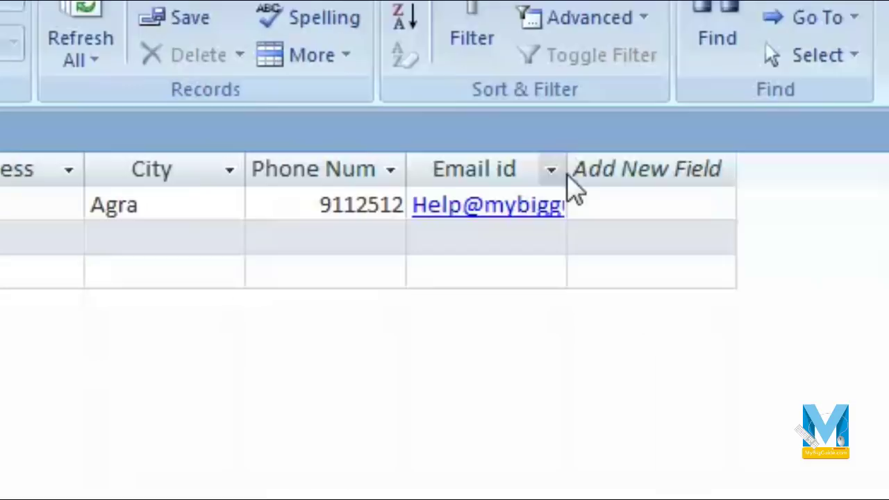
drag(567, 169, 731, 173)
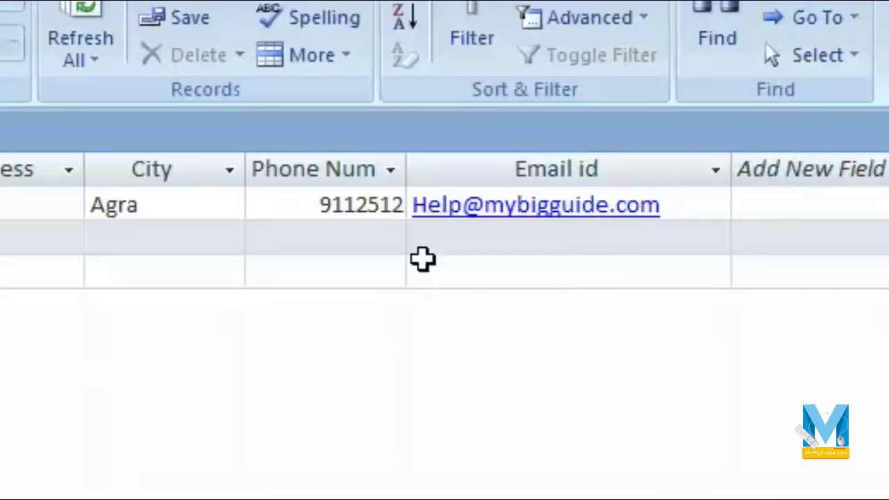
click(473, 209)
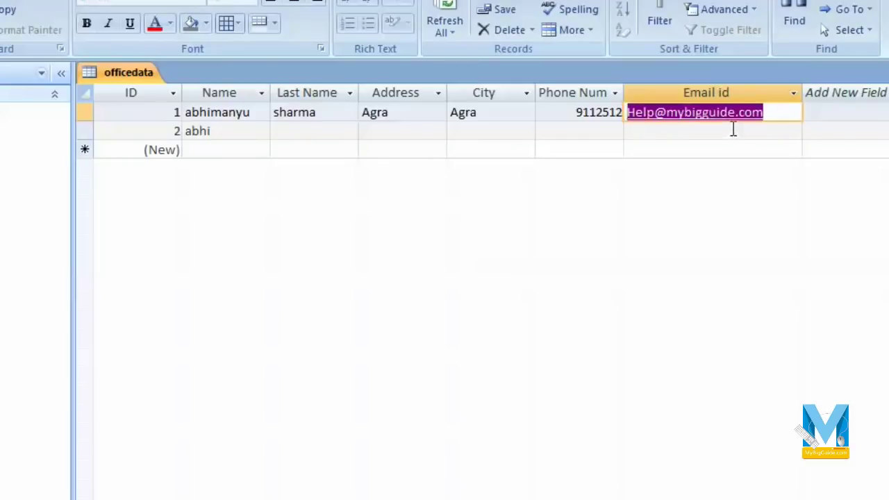
click(690, 117)
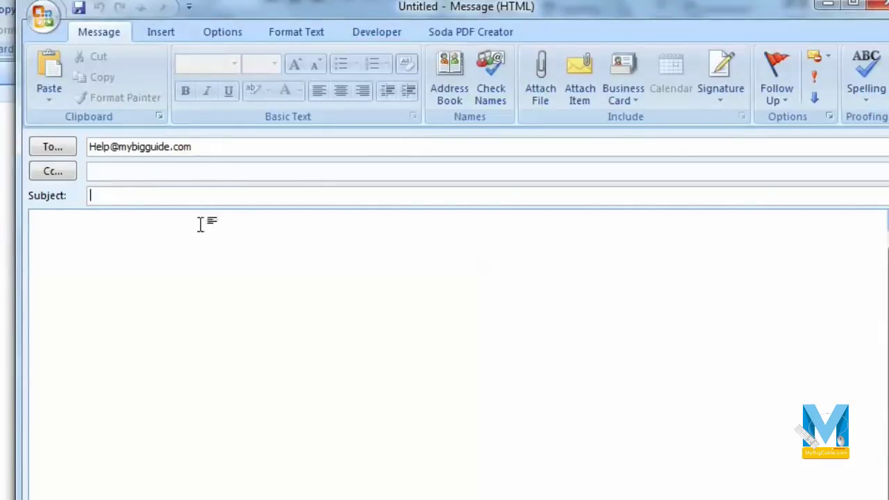
- Close the blank Outlook message window opened by the e-mail link
click(194, 266)
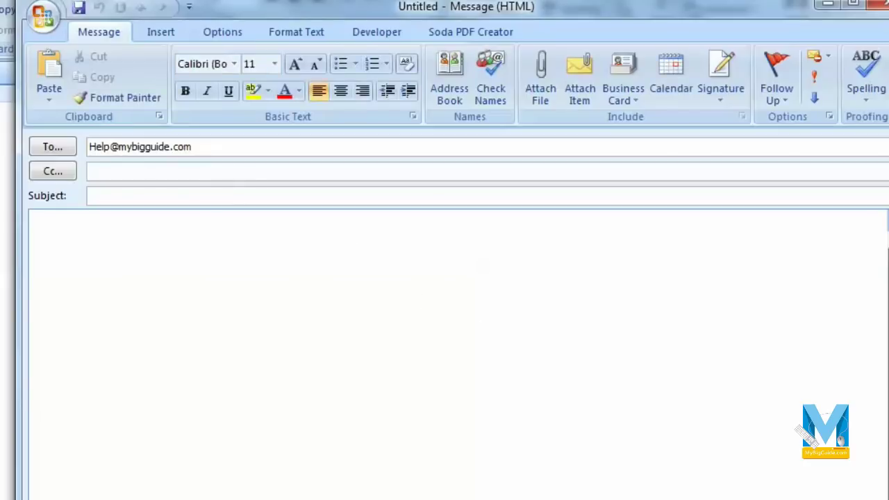
click(877, 4)
- Discard the unsaved message, then add an Attachment field named Photo below Email id
click(489, 303)
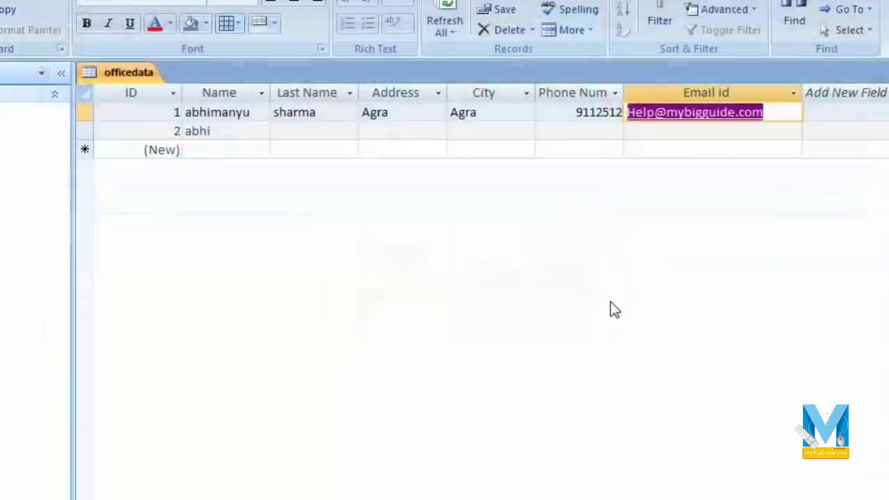
click(35, 147)
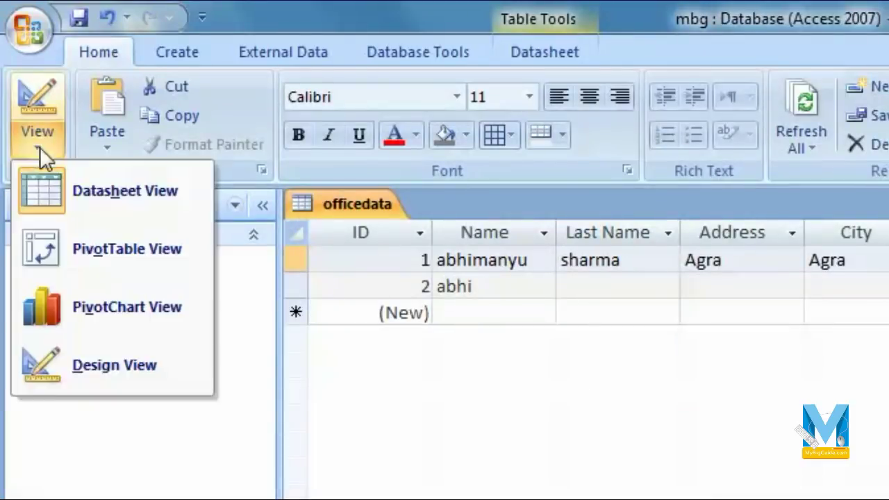
click(124, 364)
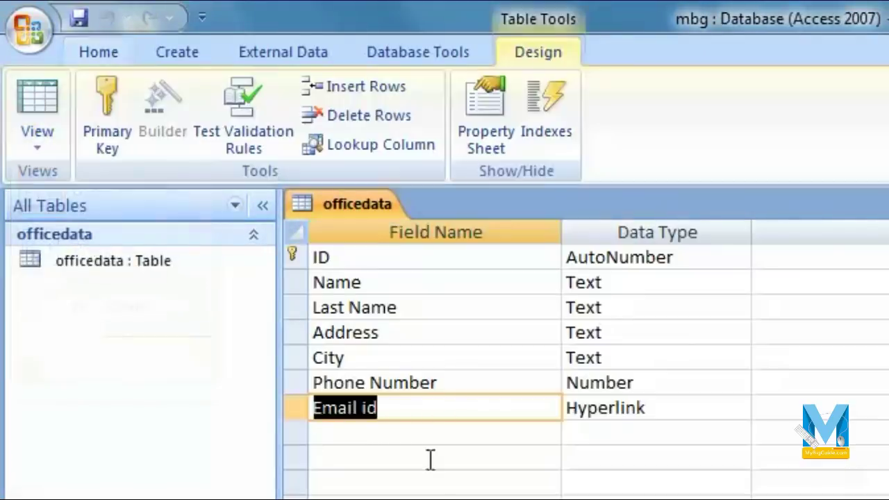
click(462, 430)
text(Photo)
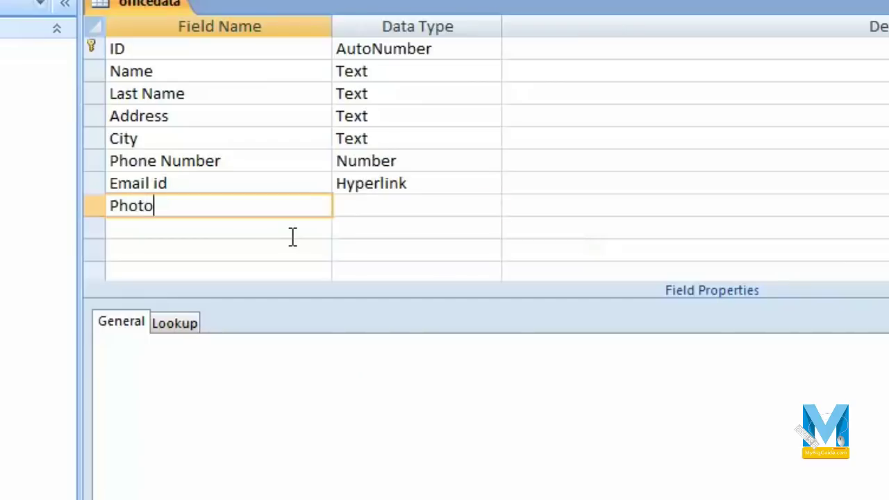
key(Tab)
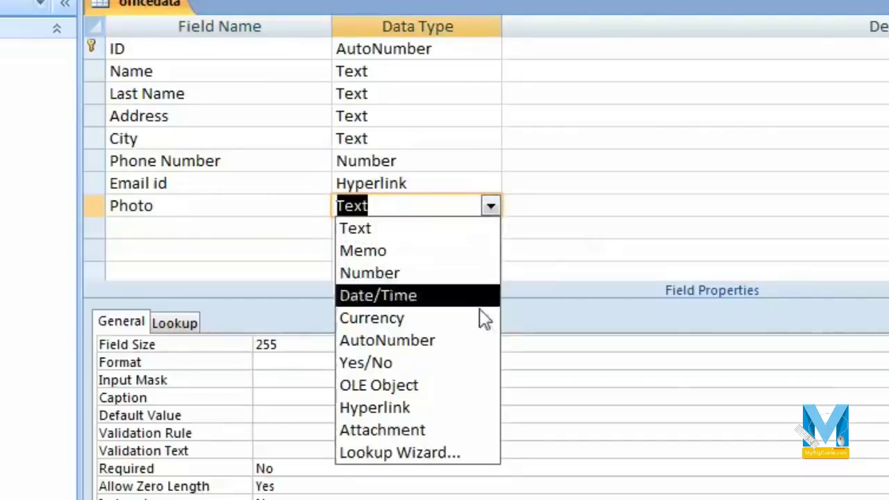
click(448, 433)
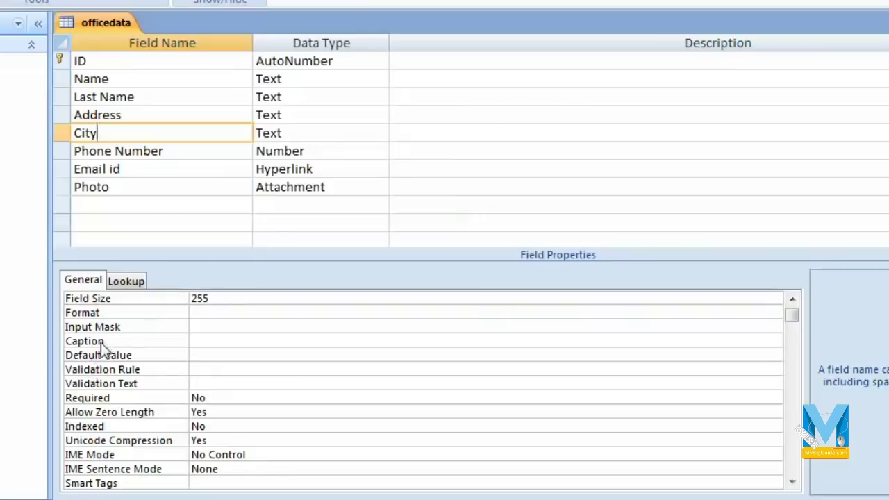
- Enter Agra as the City field's Default Value property
click(226, 360)
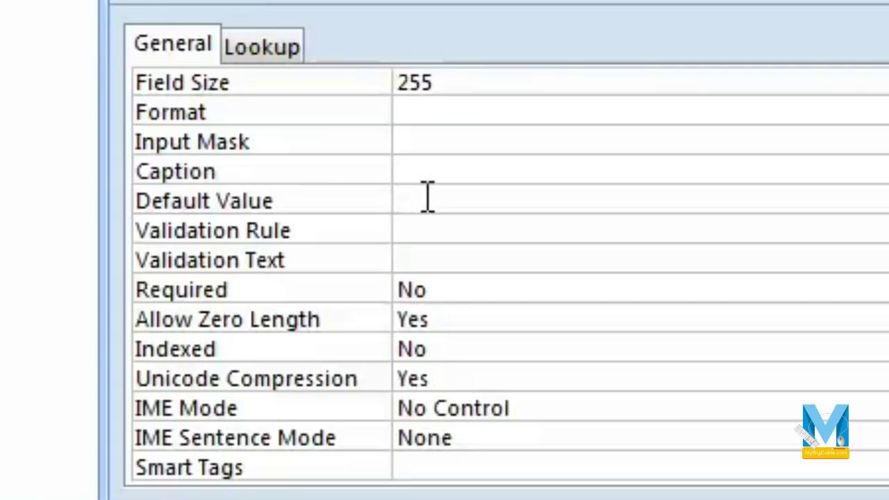
text(Agra)
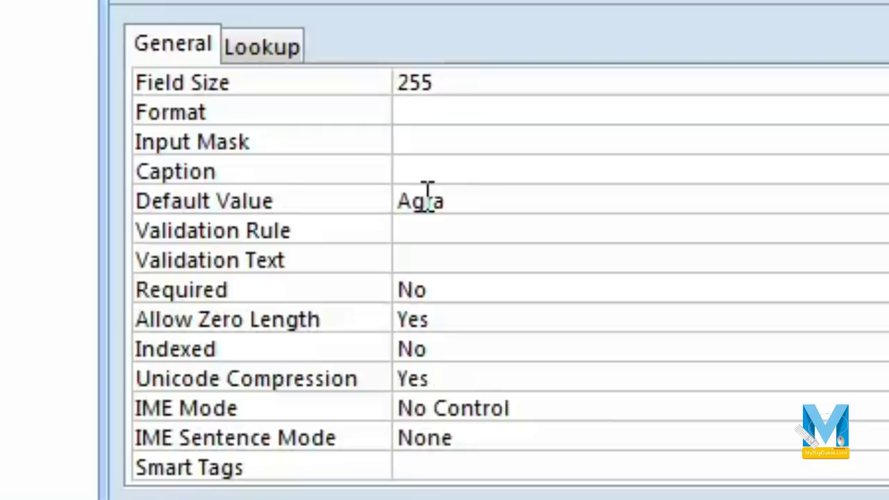
key(Return)
click(560, 201)
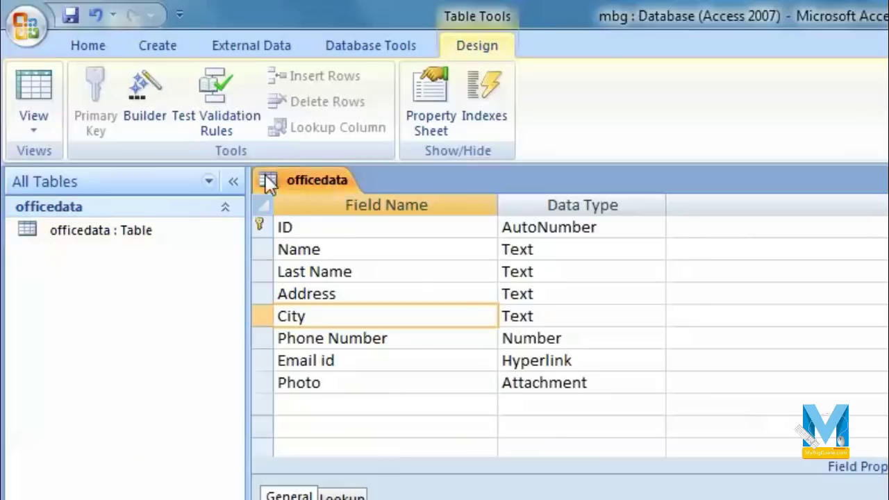
- Save the table and switch to Datasheet View
click(29, 85)
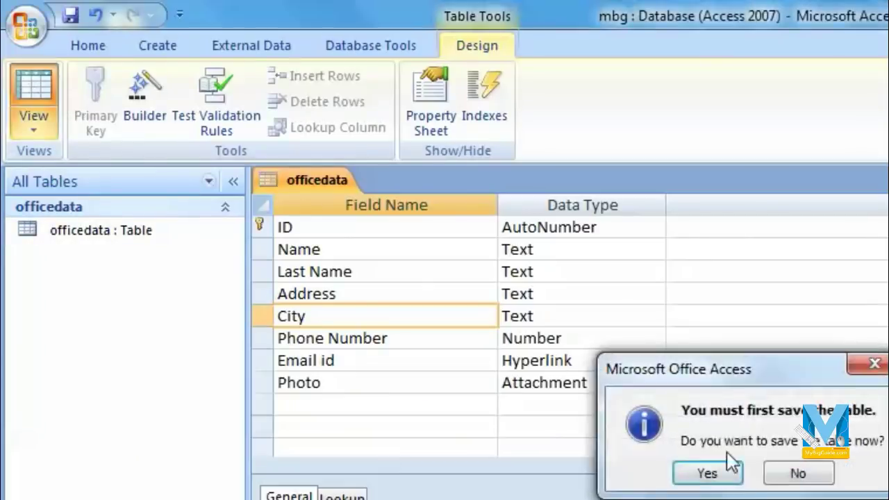
click(706, 472)
click(563, 260)
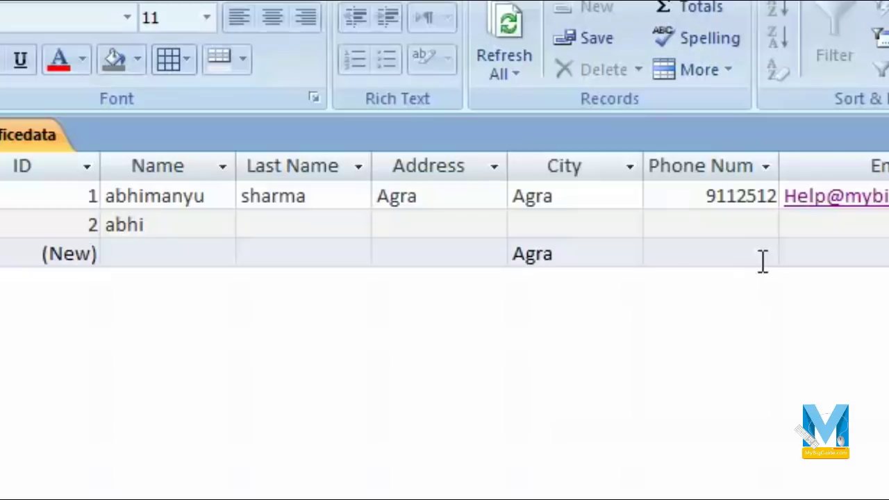
- Add two new records named Amit and Anurag, which get Agra as City
click(203, 244)
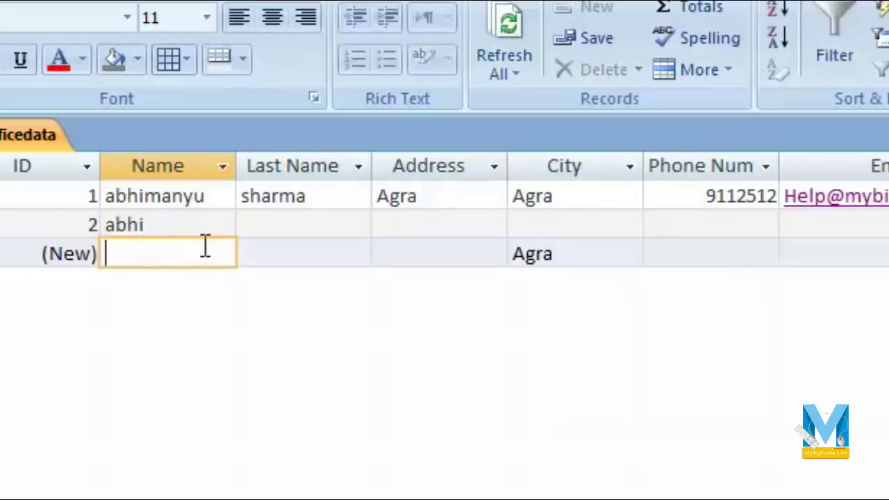
text(Amit)
key(Tab)
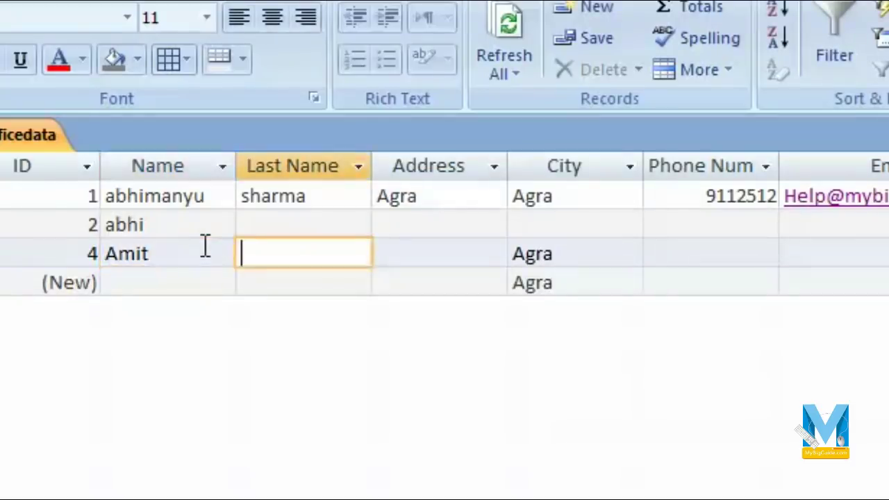
key(Tab)
key(Tab)
key(Tab)
key(Tab)
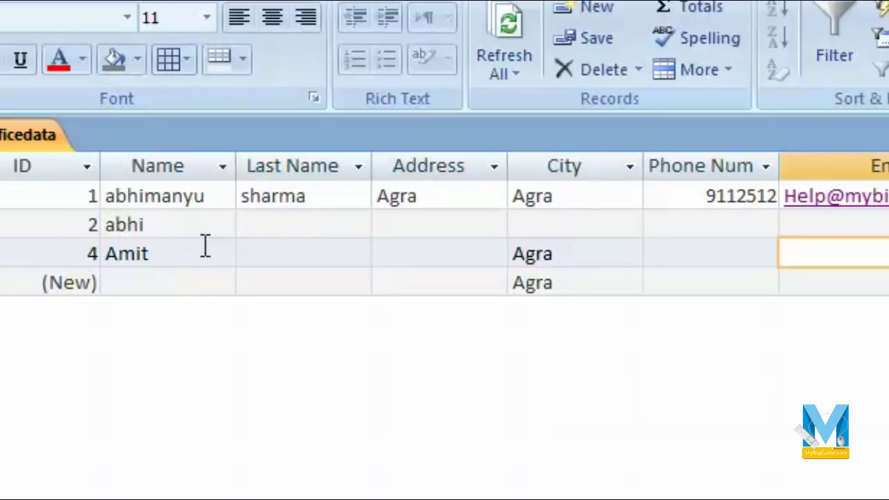
key(Tab)
key(Tab)
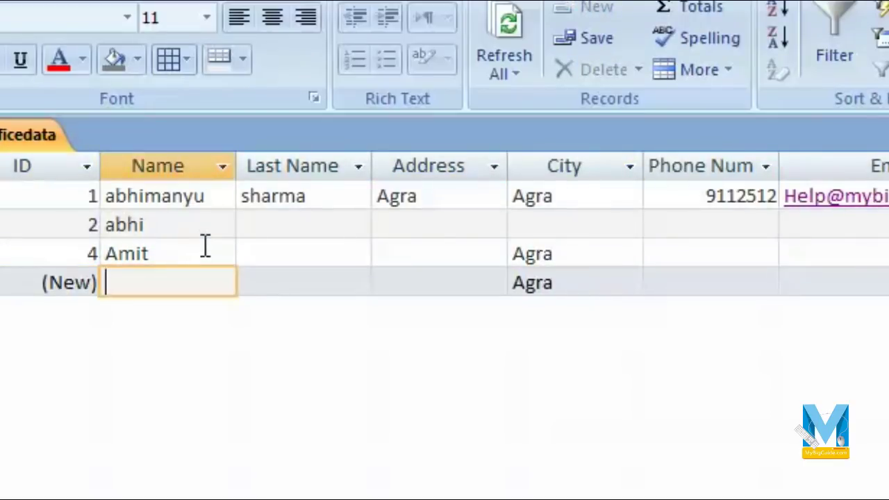
text(Anu)
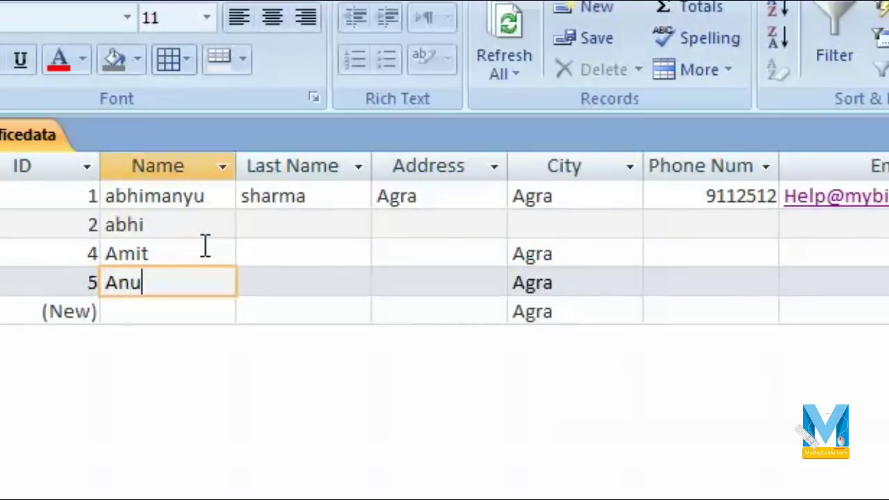
text(rag)
key(Tab)
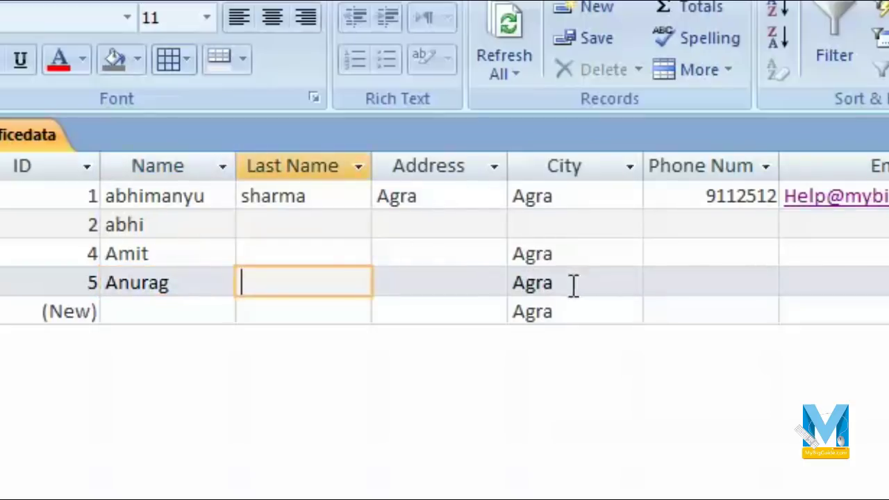
click(280, 278)
- Return to Design View and start the Lookup Wizard for City's data type
click(39, 156)
click(156, 410)
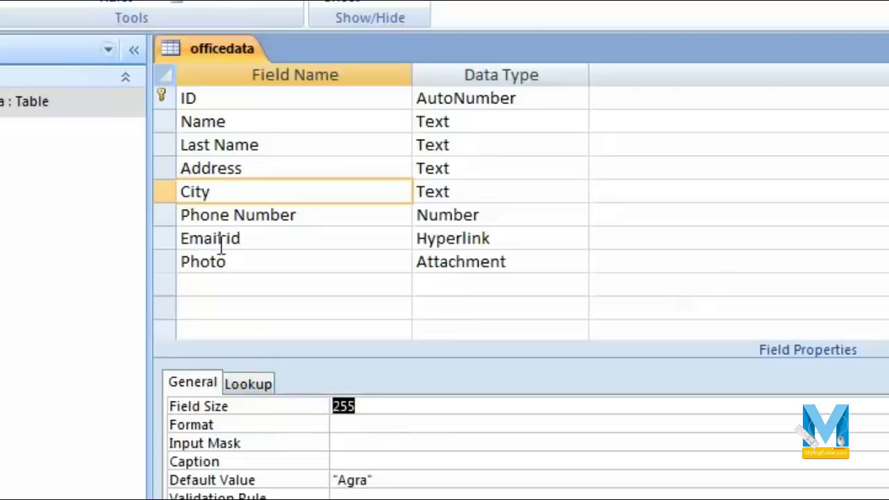
click(465, 192)
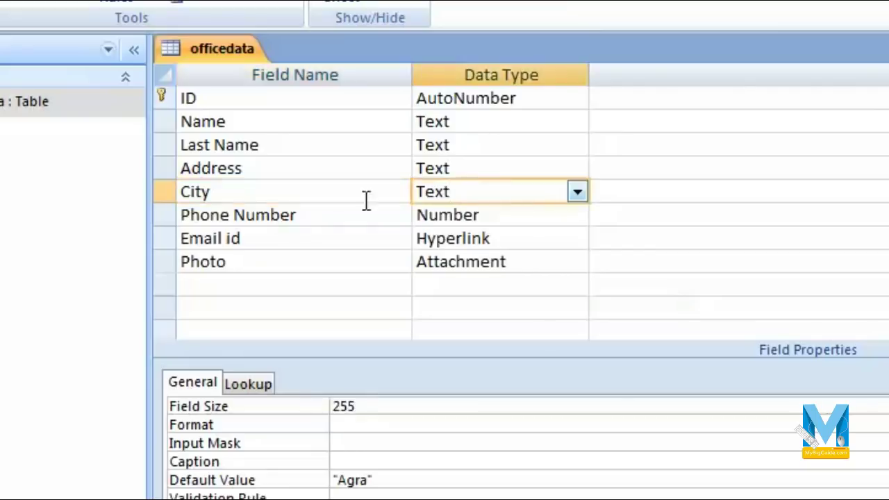
click(579, 194)
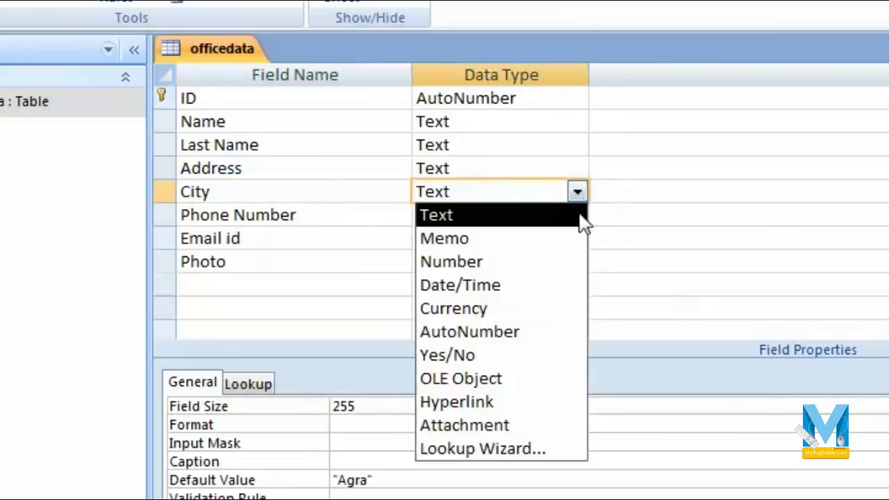
click(520, 458)
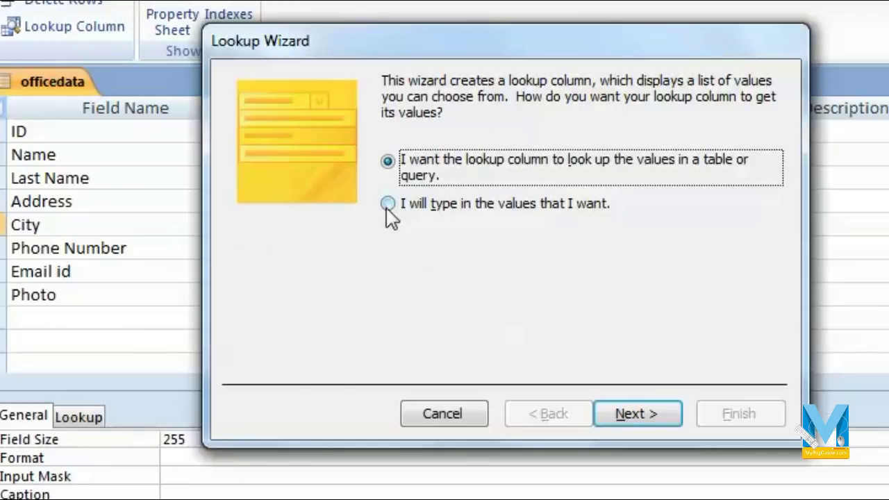
- Choose to type your own lookup values and enter Agra, Mathura and Hathras
click(387, 204)
click(633, 414)
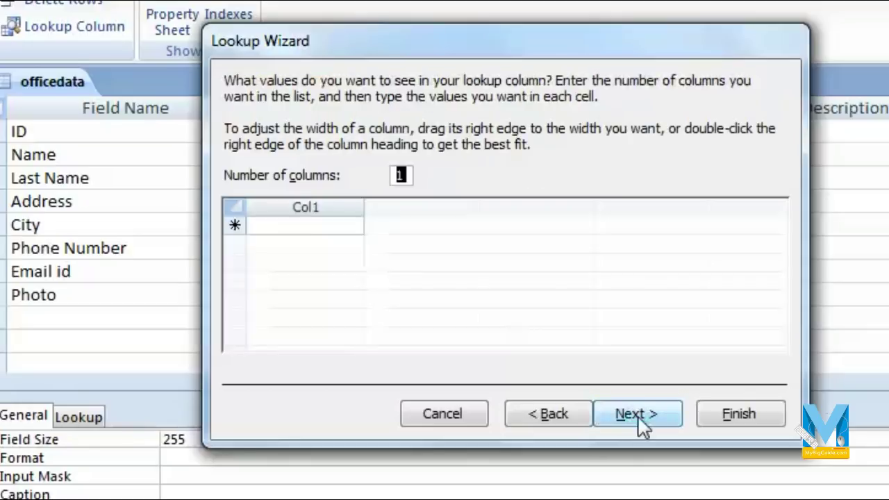
click(300, 224)
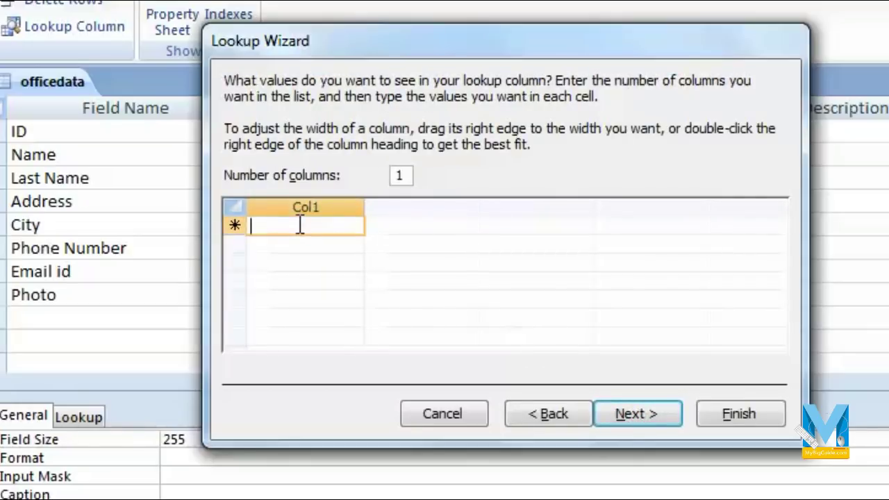
text(A)
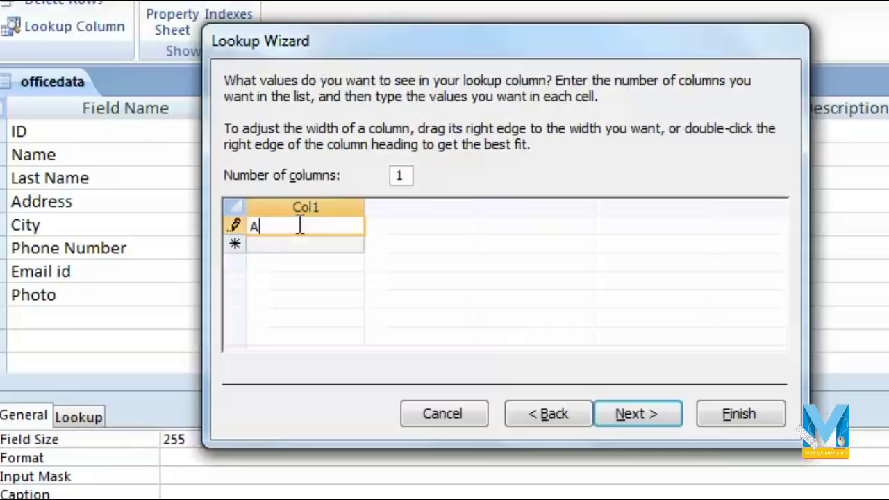
text(gra)
key(Return)
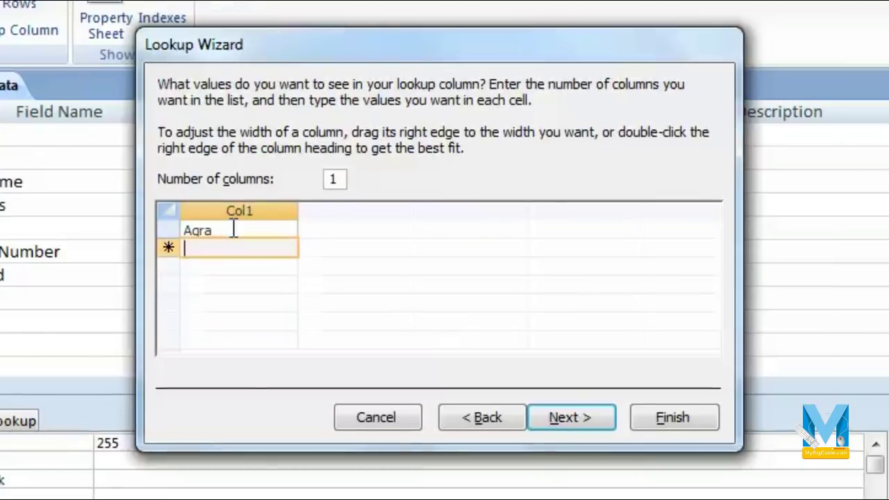
text(Mathura)
key(Return)
text(Hathras)
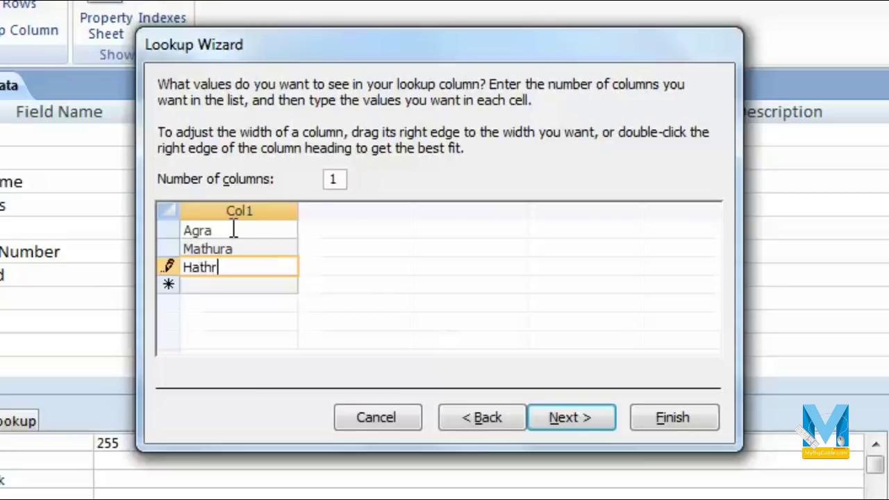
key(Return)
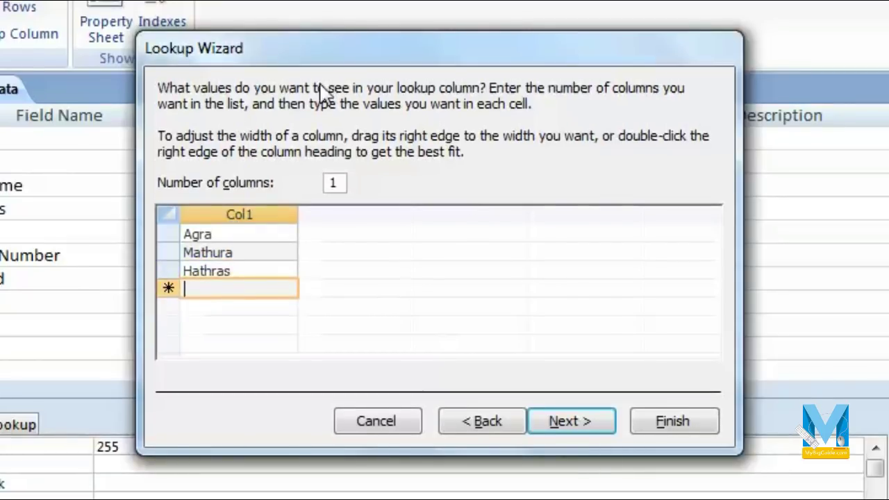
- Keep the label City, leave multiple values off, and finish the wizard
click(250, 215)
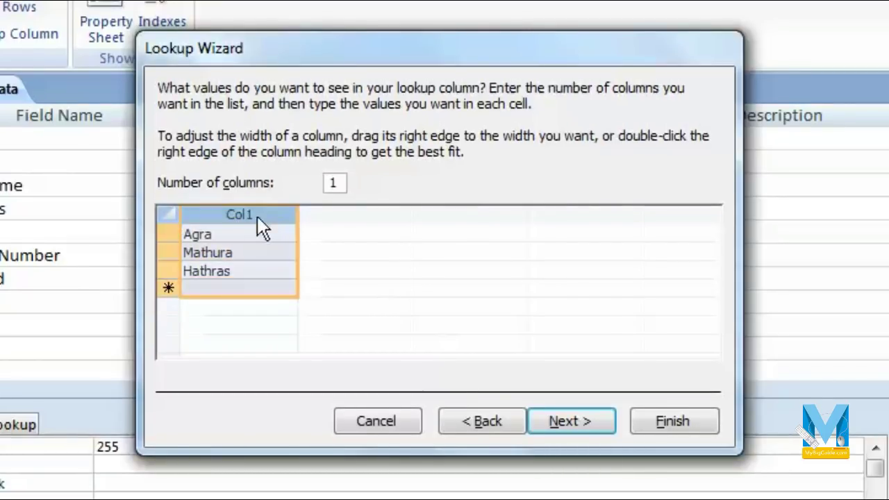
click(591, 425)
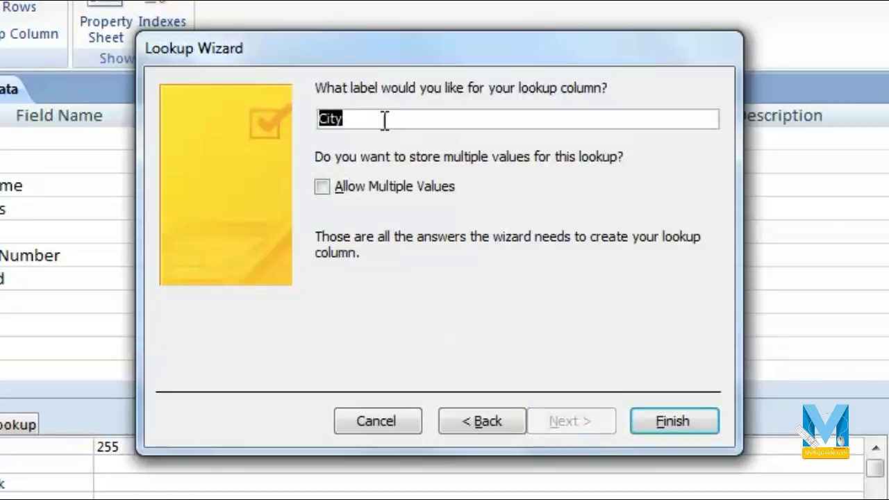
text(C)
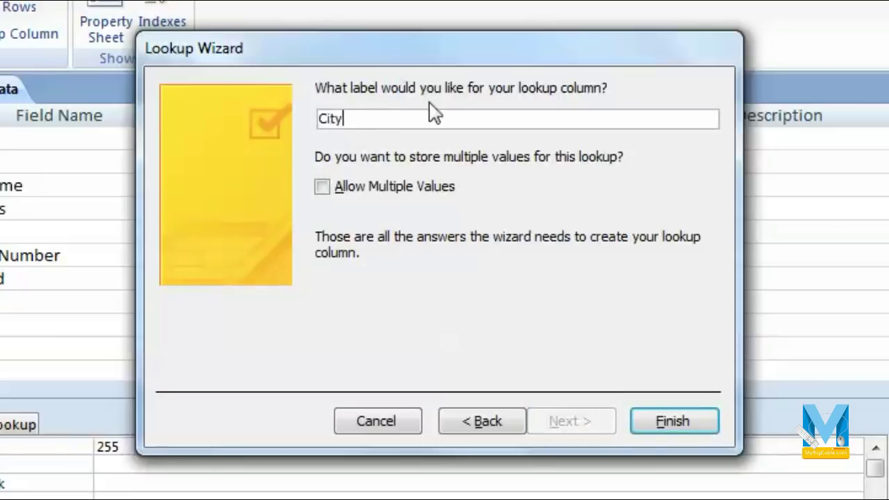
click(327, 197)
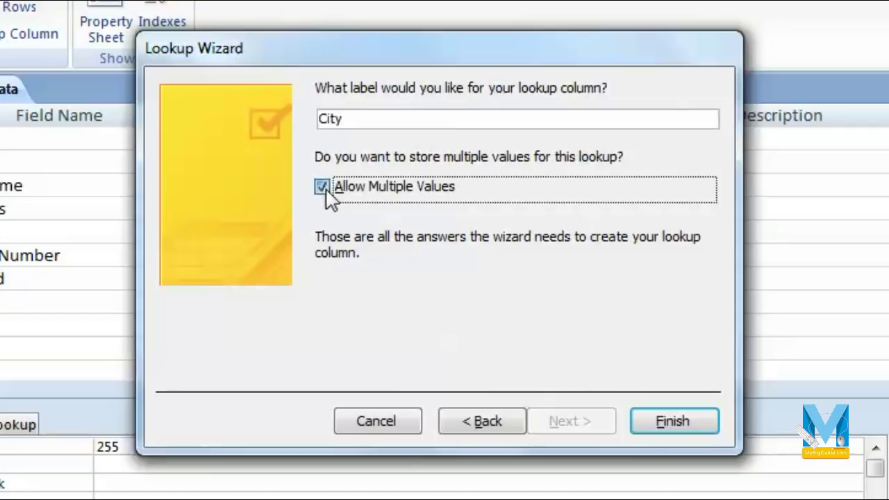
click(327, 198)
click(672, 421)
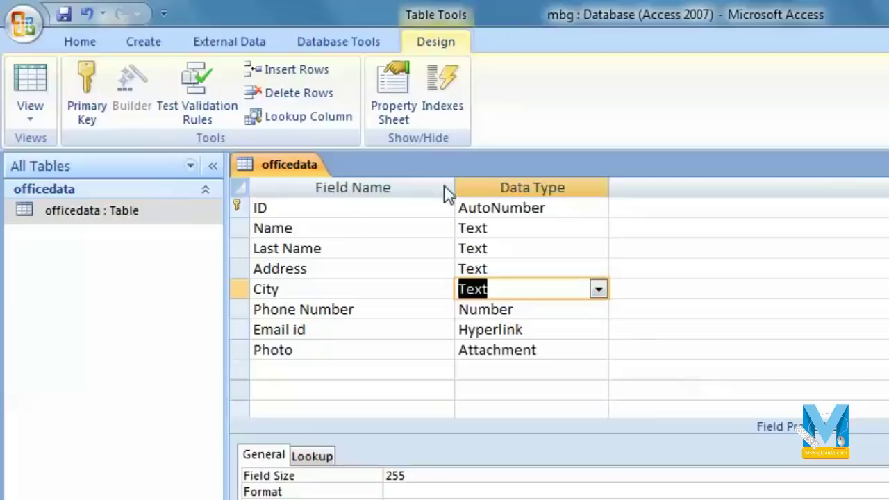
- Save the table design and switch back to Datasheet View
click(71, 12)
click(34, 111)
click(132, 156)
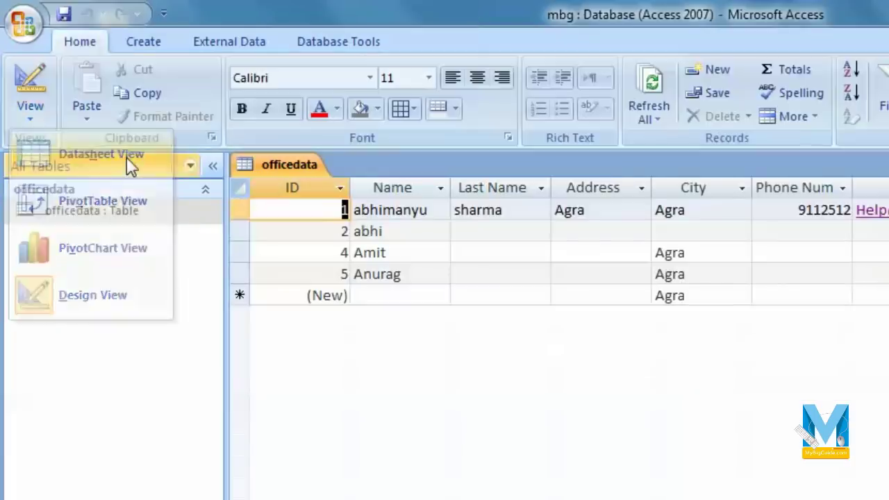
- Pick Mathura from the City lookup for records 2 and 5
click(447, 274)
click(724, 277)
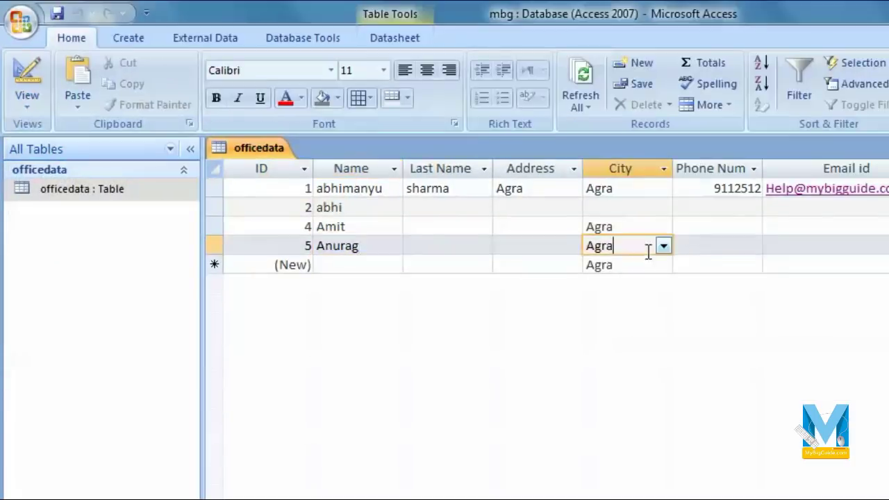
click(742, 275)
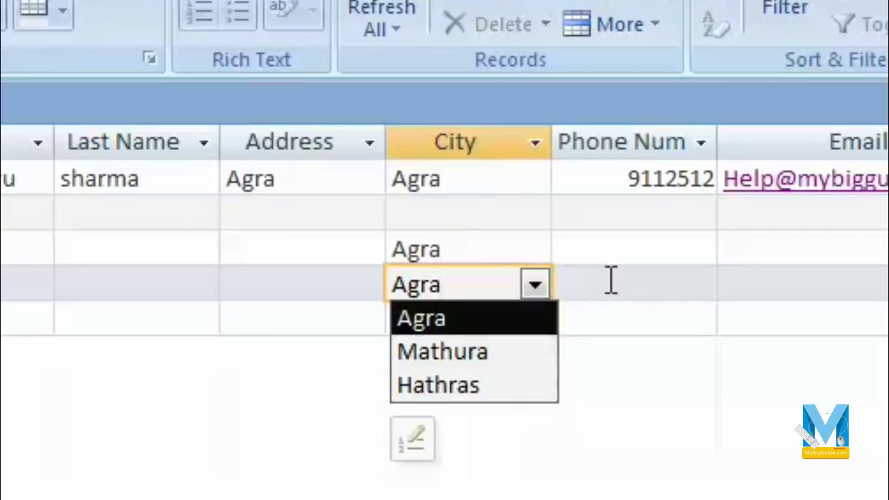
click(479, 226)
click(536, 216)
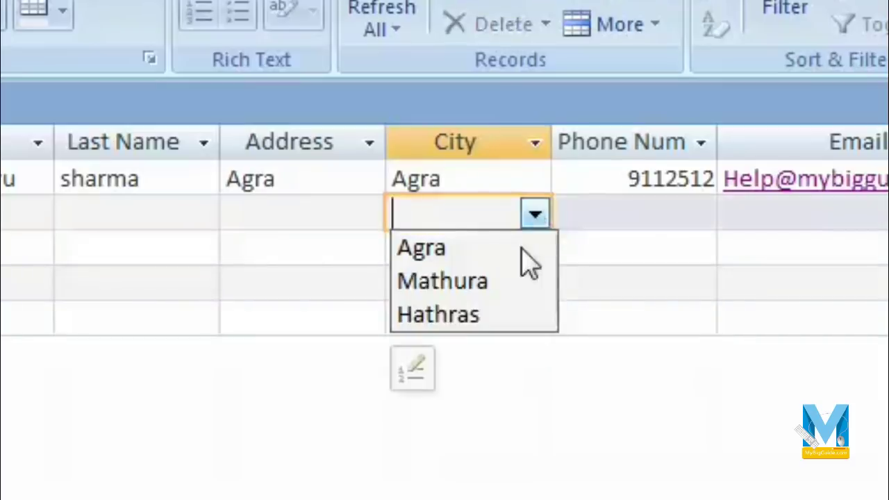
click(514, 280)
click(507, 278)
click(533, 283)
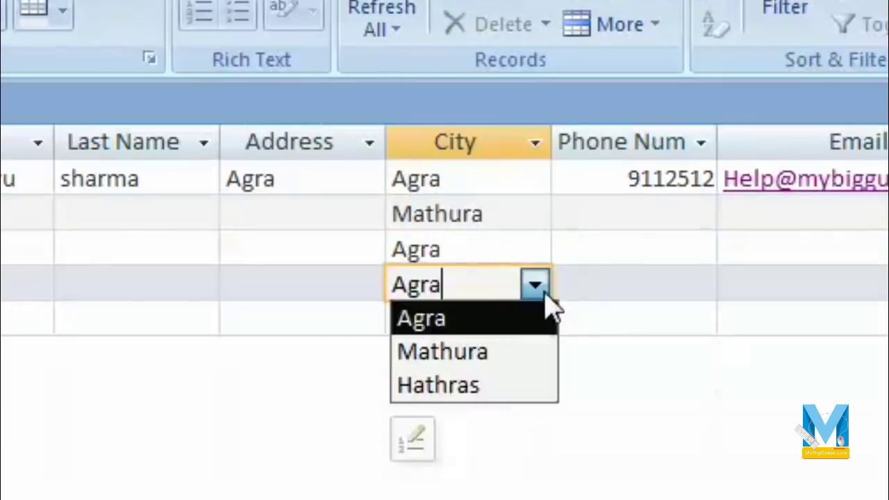
click(504, 361)
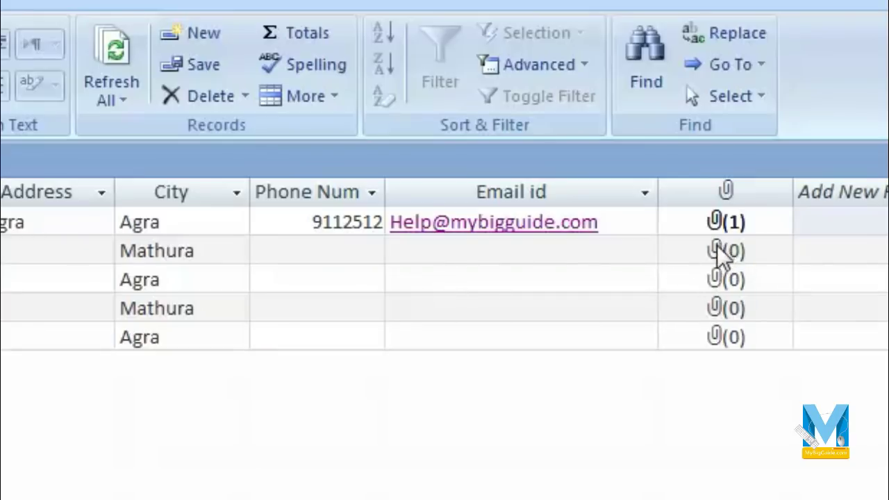
- Attach Desert.jpg from Sample Pictures to record 2's Photo field
double_click(719, 251)
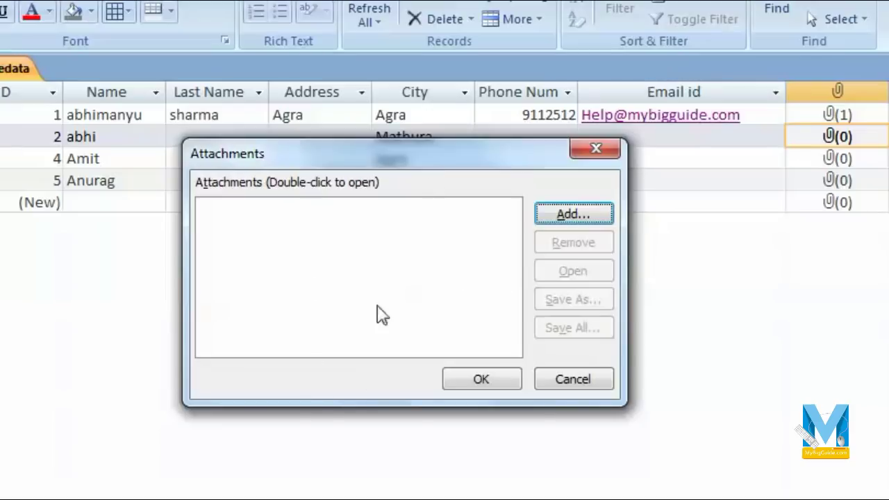
click(583, 216)
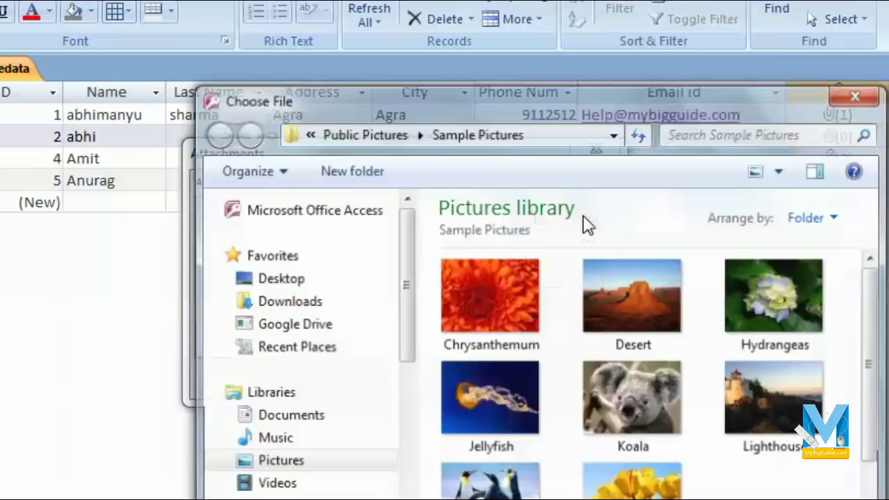
drag(864, 341, 882, 464)
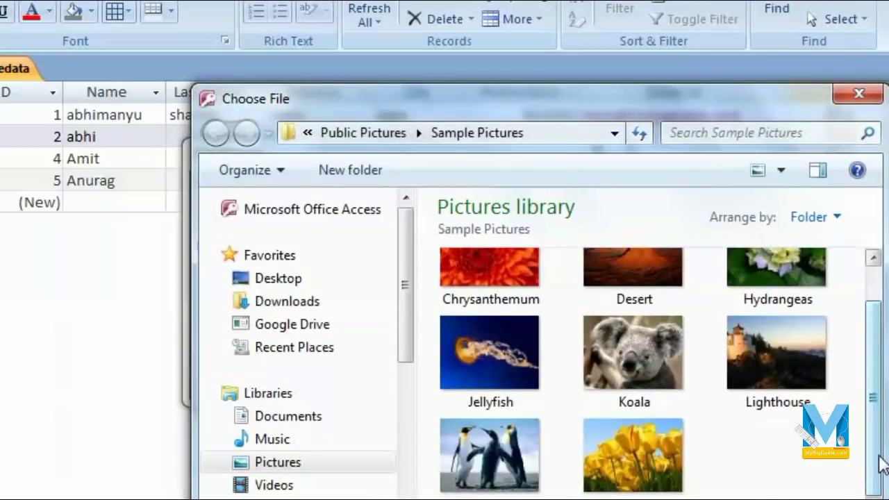
click(872, 257)
click(809, 314)
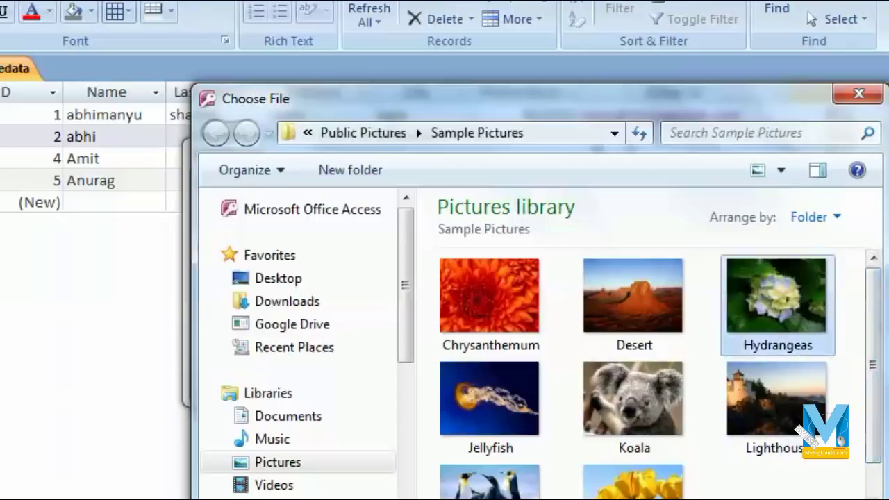
click(658, 299)
key(Return)
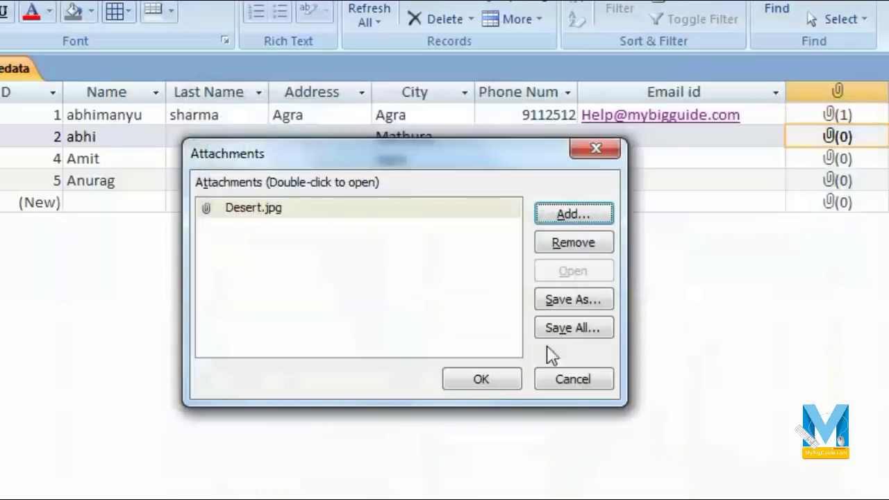
click(493, 381)
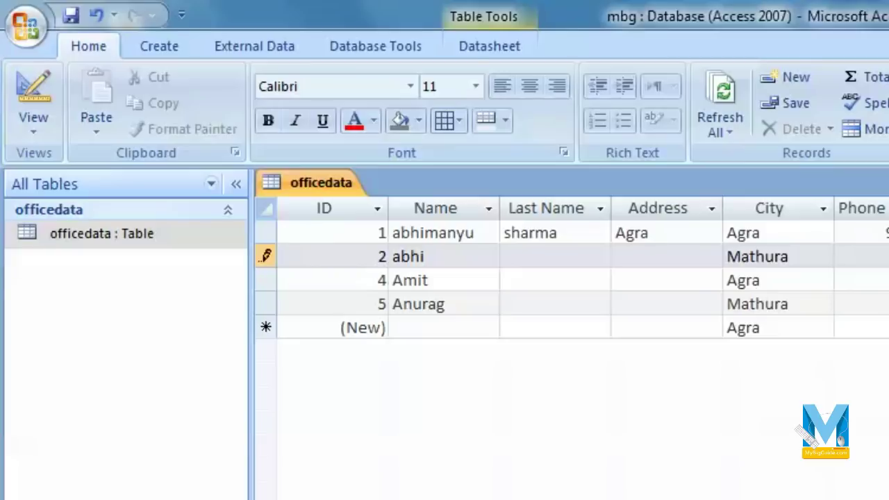
- Move to record 1 to save record 2, then step down toward the new-record row
click(433, 232)
key(Down)
key(Down)
key(Down)
key(Down)
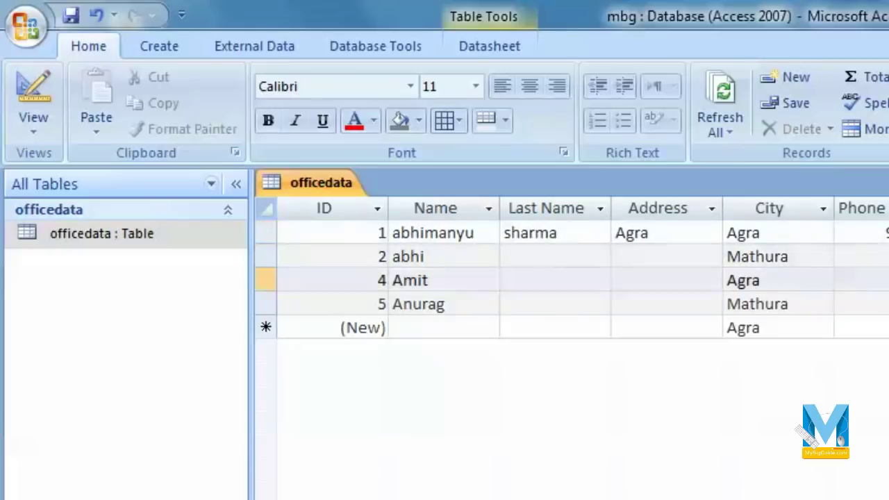